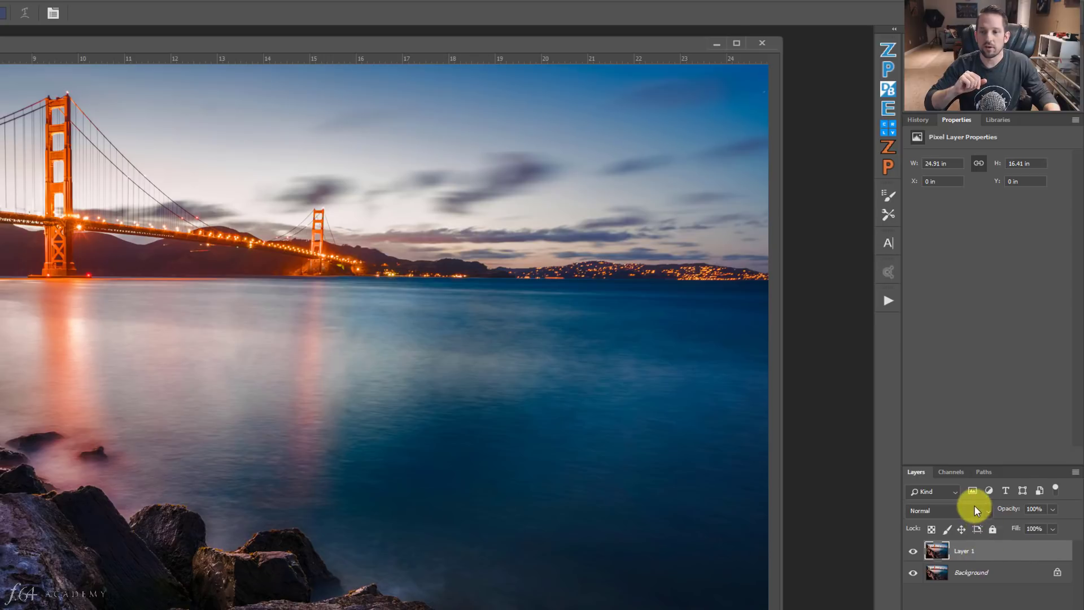
# Step: Set Layer 1's blend mode to Difference and shift it about 0.12 in horizontally out of alignment with the Background
pyautogui.click(935, 400)
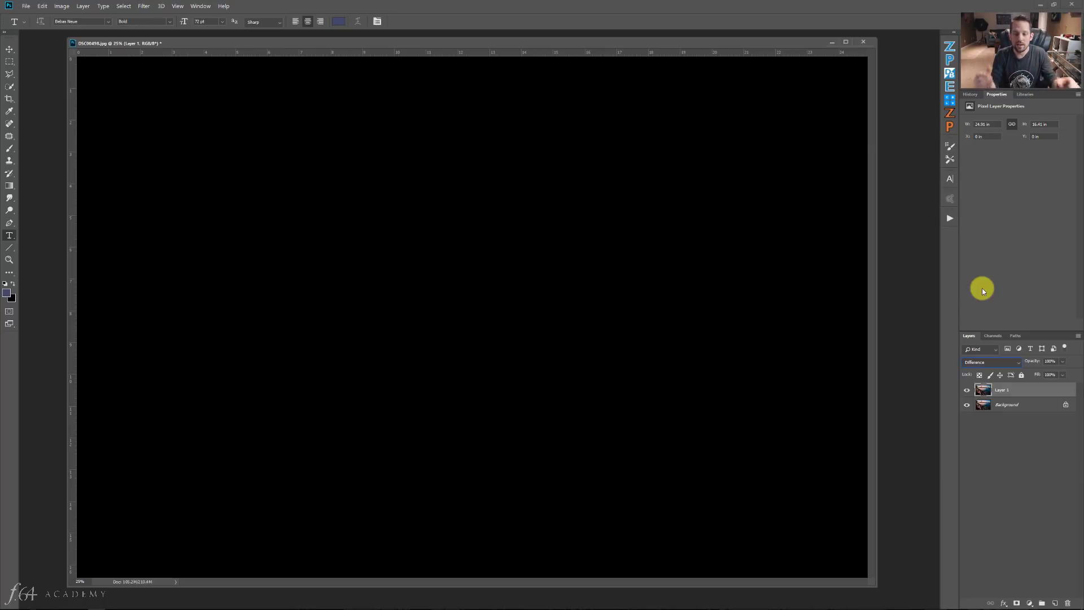
pyautogui.click(9, 50)
pyautogui.moveTo(391, 234); pyautogui.dragTo(393, 225)
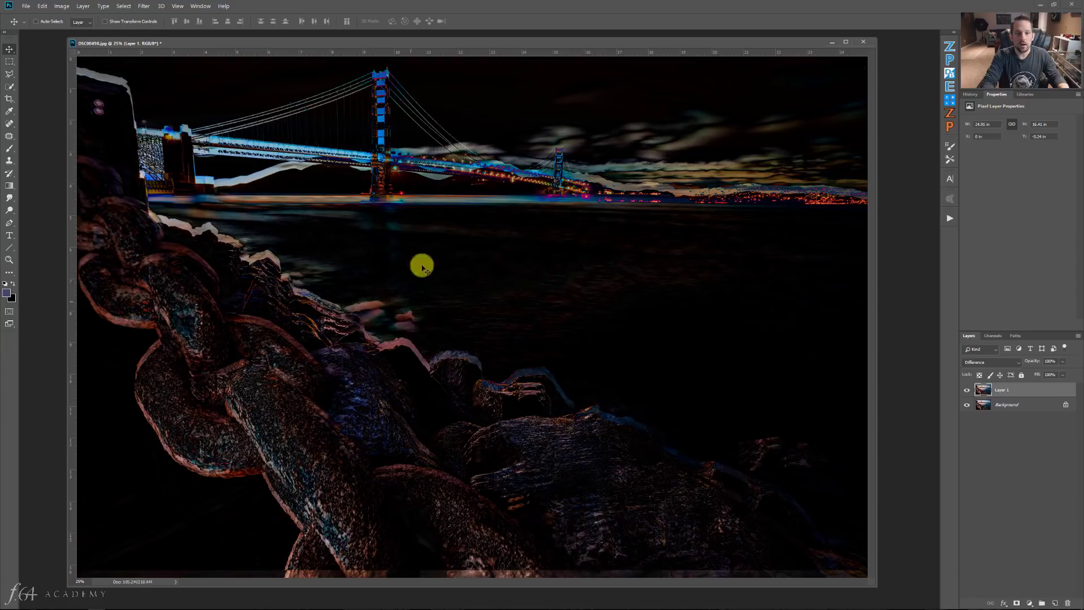
pyautogui.moveTo(412, 331)
pyautogui.mouseDown()
pyautogui.moveTo(401, 337)
pyautogui.moveTo(397, 322)
pyautogui.moveTo(428, 329)
pyautogui.moveTo(420, 349)
pyautogui.moveTo(404, 339)
pyautogui.moveTo(416, 340)
pyautogui.mouseUp()
pyautogui.moveTo(476, 376)
pyautogui.mouseDown()
pyautogui.moveTo(528, 392)
pyautogui.moveTo(511, 355)
pyautogui.mouseUp()
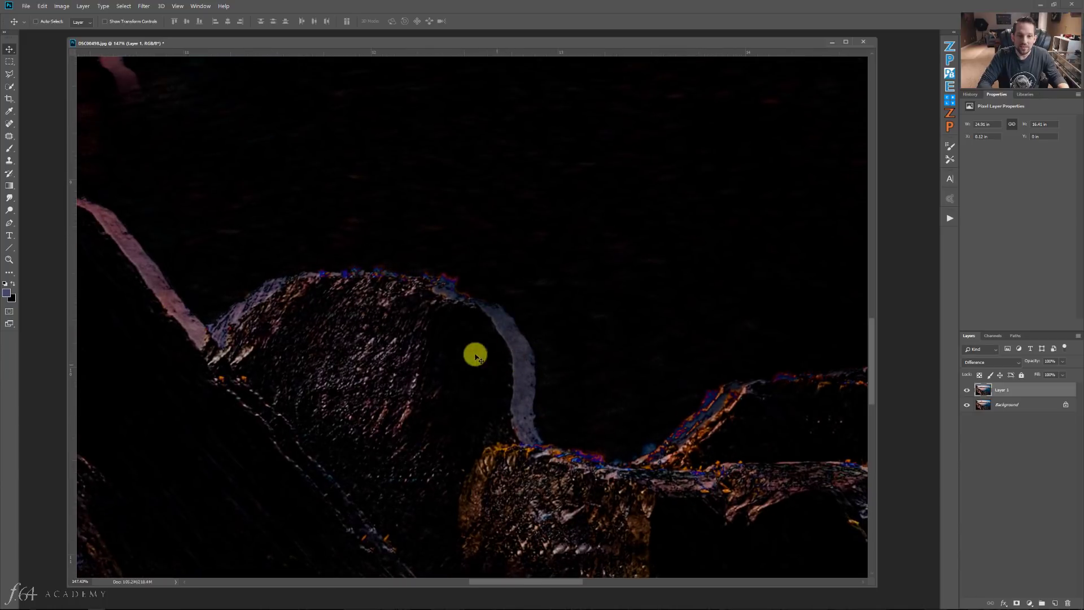
# Step: Toggle Layer 1's visibility, move it back into exact alignment with the Background, and fit the image on screen
pyautogui.click(968, 389)
pyautogui.click(969, 390)
pyautogui.moveTo(629, 370); pyautogui.dragTo(610, 368)
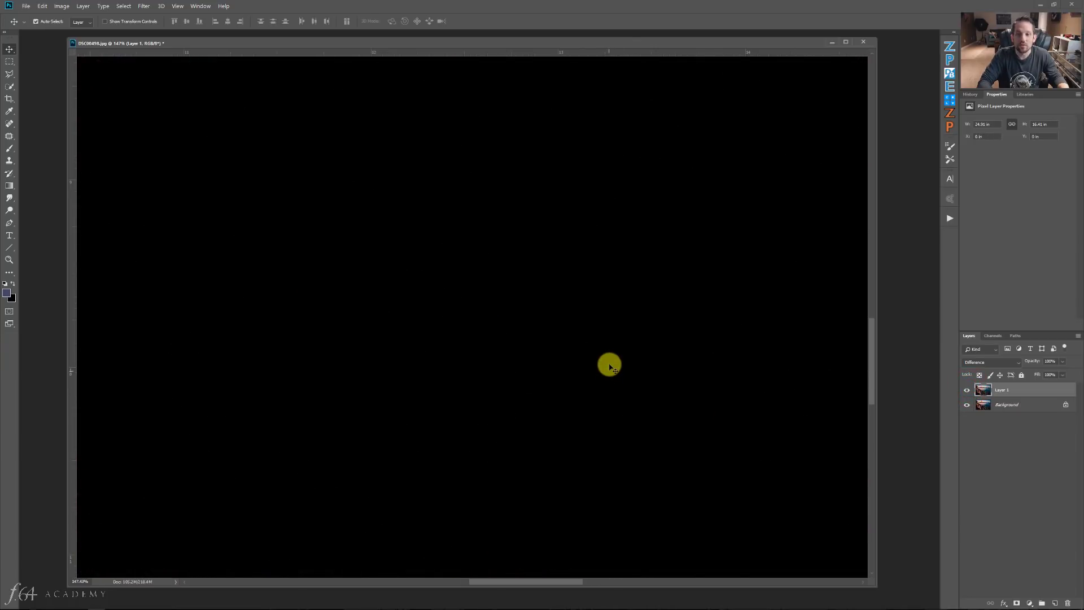
pyautogui.rightClick(667, 291)
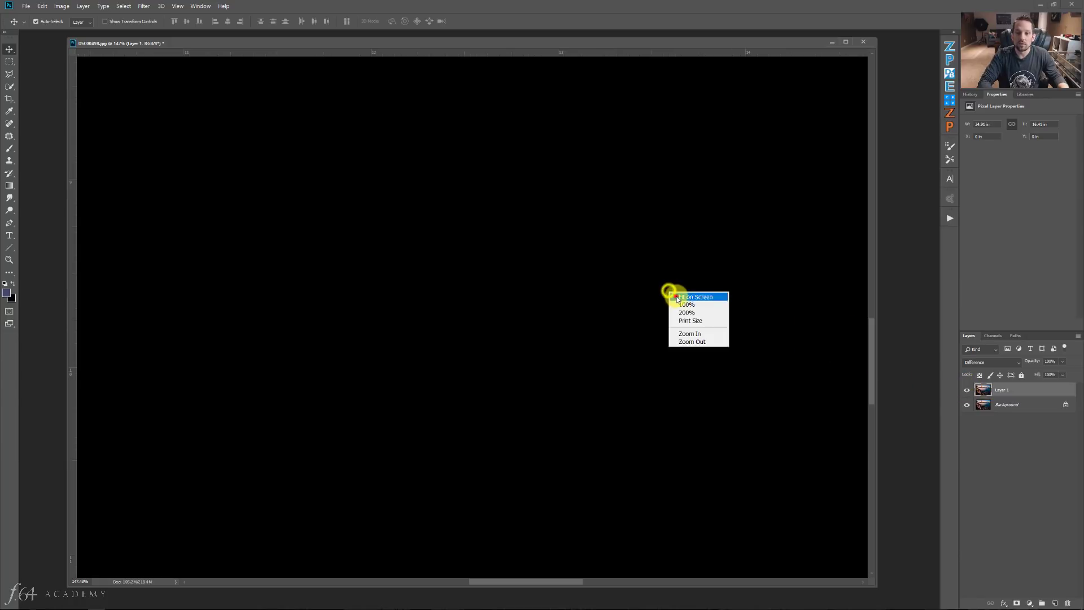
pyautogui.click(675, 298)
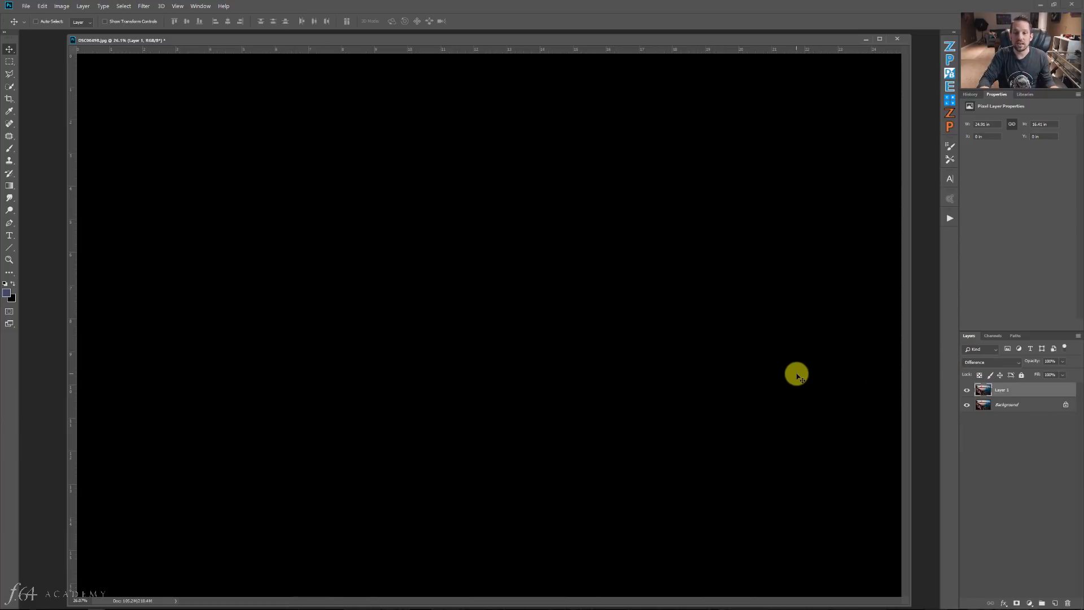
# Step: Nudge Layer 1 slightly up and down to compare the edge differences, returning it to its aligned position
pyautogui.press('Up')
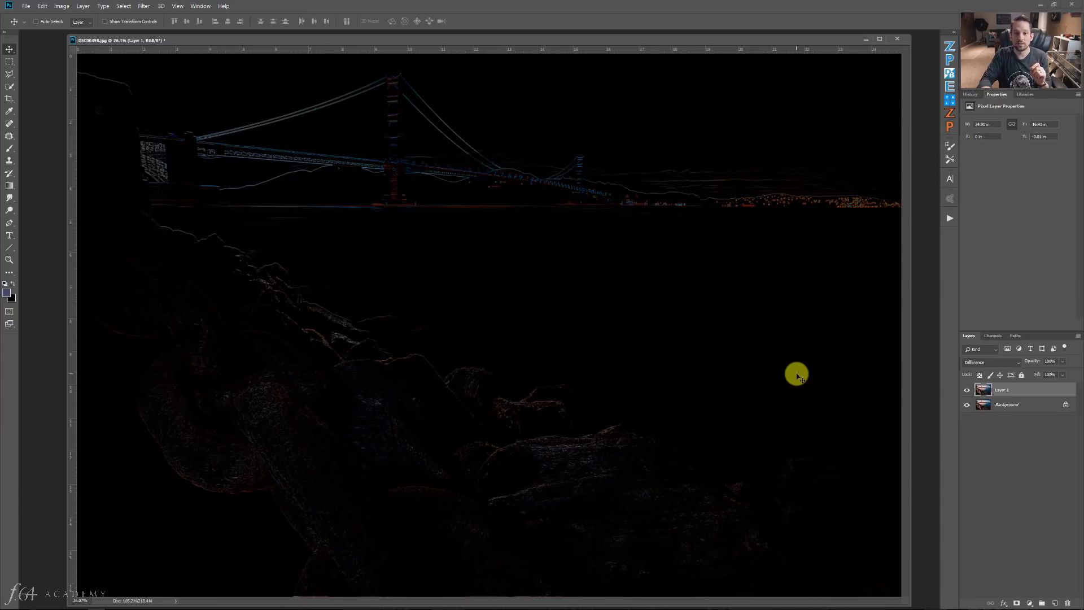
pyautogui.press('Down')
pyautogui.press('Down')
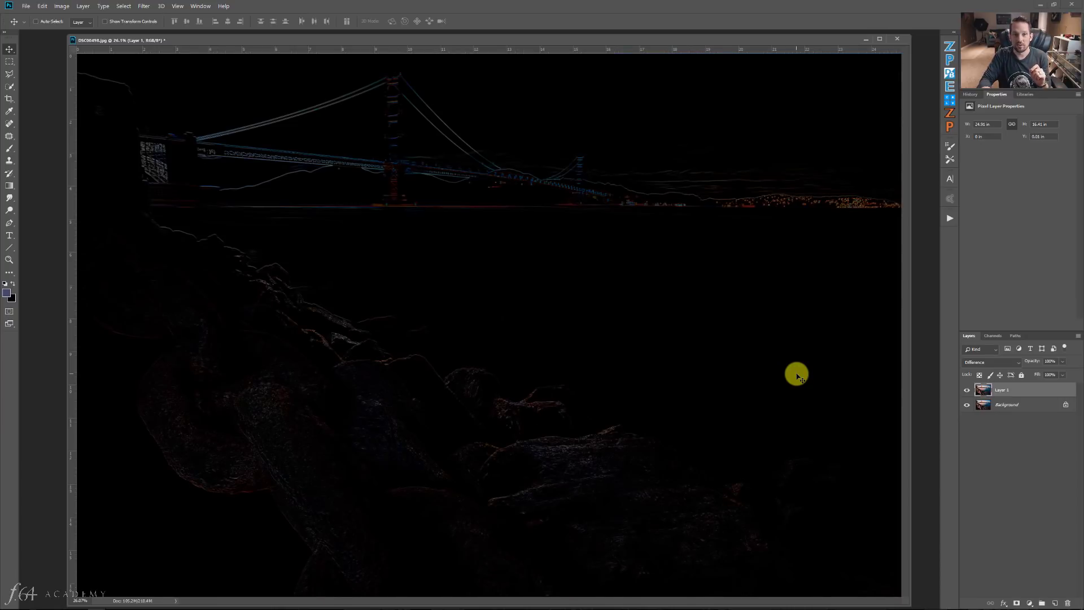
pyautogui.press('Up')
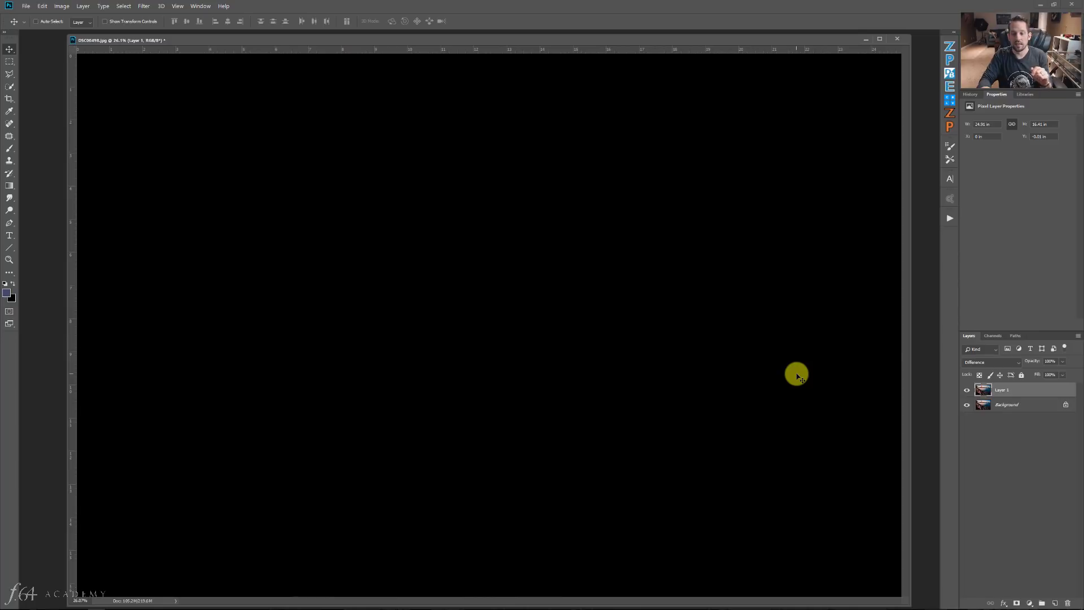
# Step: Minimize the bridge photo and bring up the Zones Defined 2.jpg grayscale chart in the workspace
pyautogui.click(863, 38)
pyautogui.click(96, 602)
pyautogui.click(257, 526)
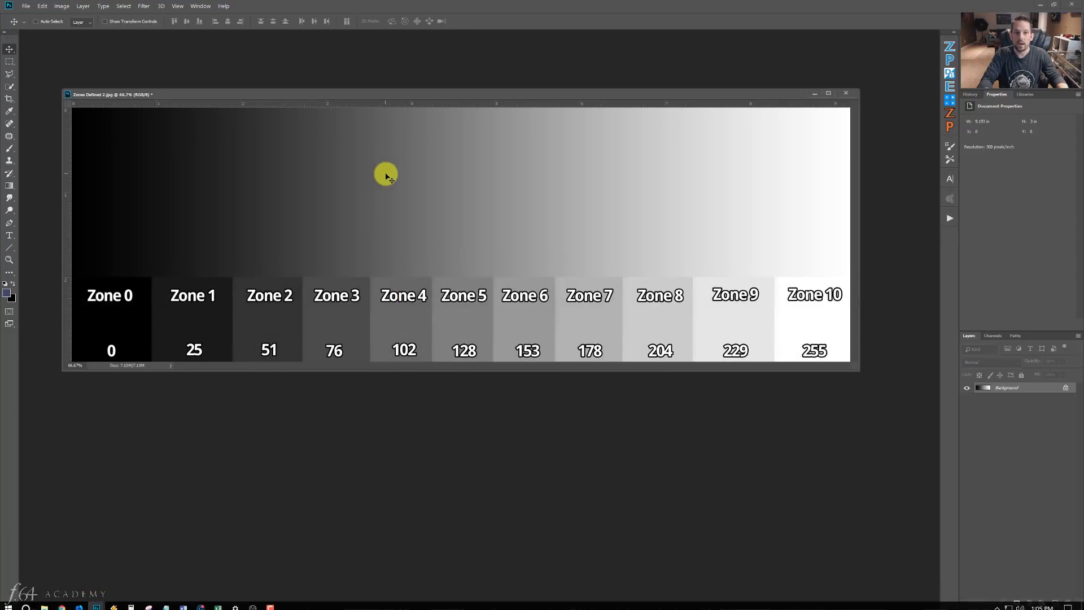
pyautogui.moveTo(432, 95); pyautogui.dragTo(446, 94)
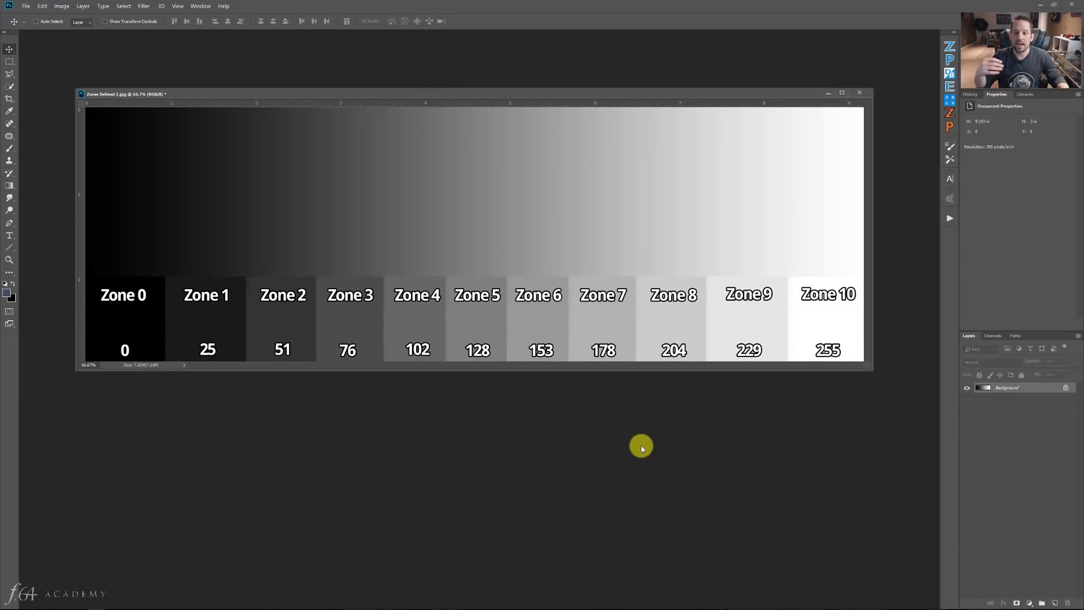
# Step: Add a Solid Color fill layer in pure blue (R 0, G 0, B 255) above the zone chart
pyautogui.click(1029, 603)
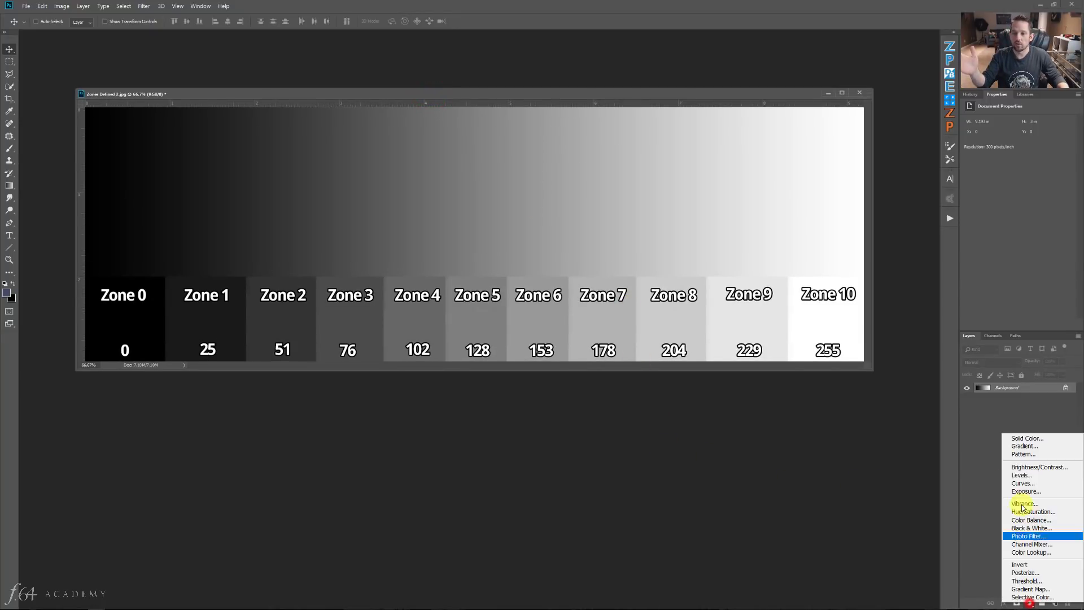
pyautogui.click(1007, 439)
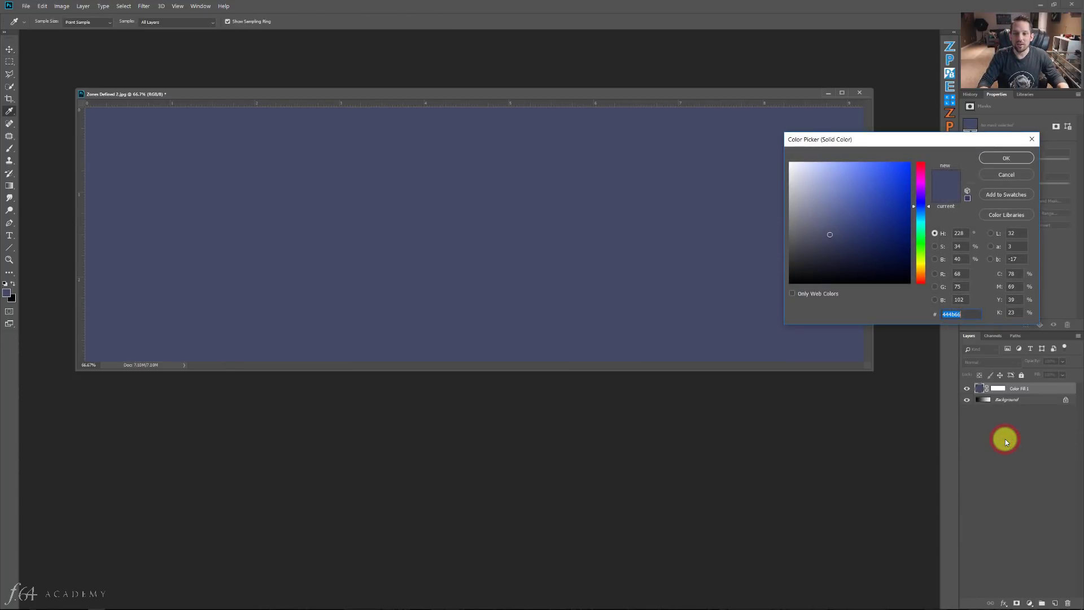
pyautogui.moveTo(847, 213); pyautogui.dragTo(926, 155)
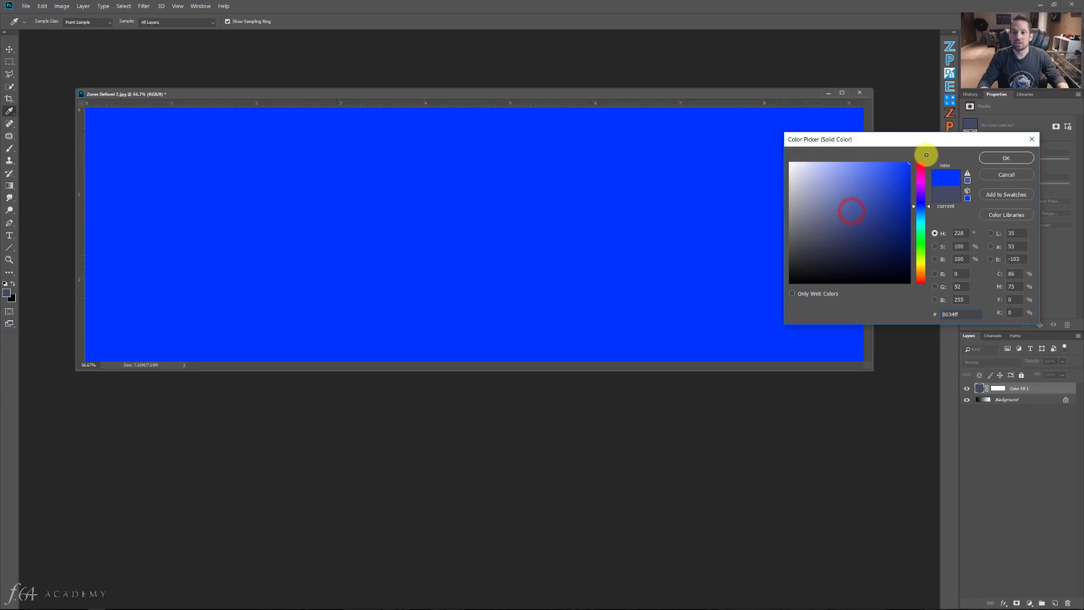
pyautogui.click(907, 164)
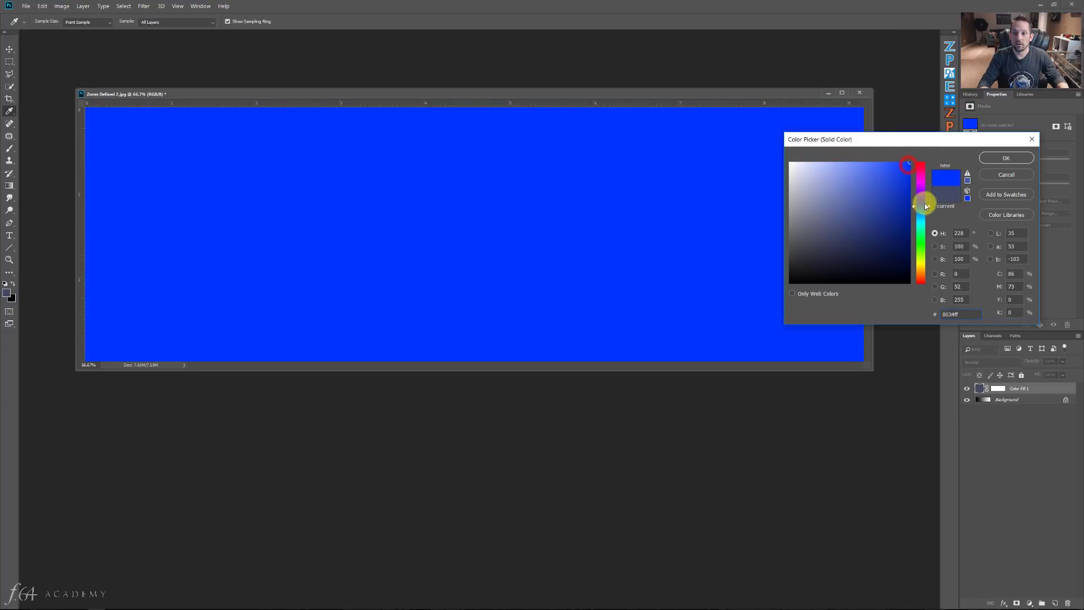
pyautogui.doubleClick(960, 286)
pyautogui.write('0')
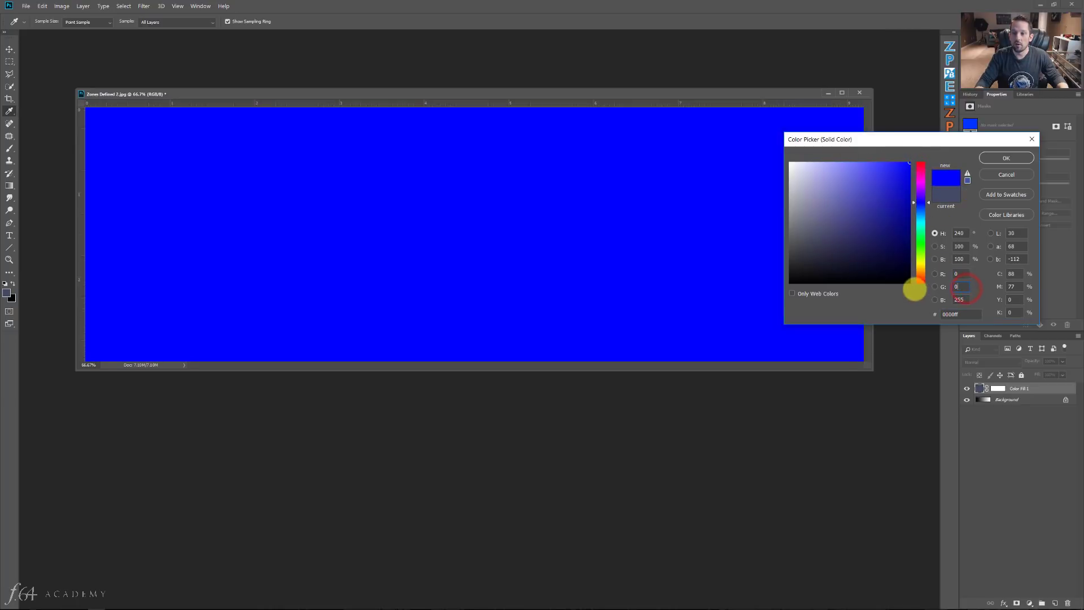
pyautogui.click(992, 158)
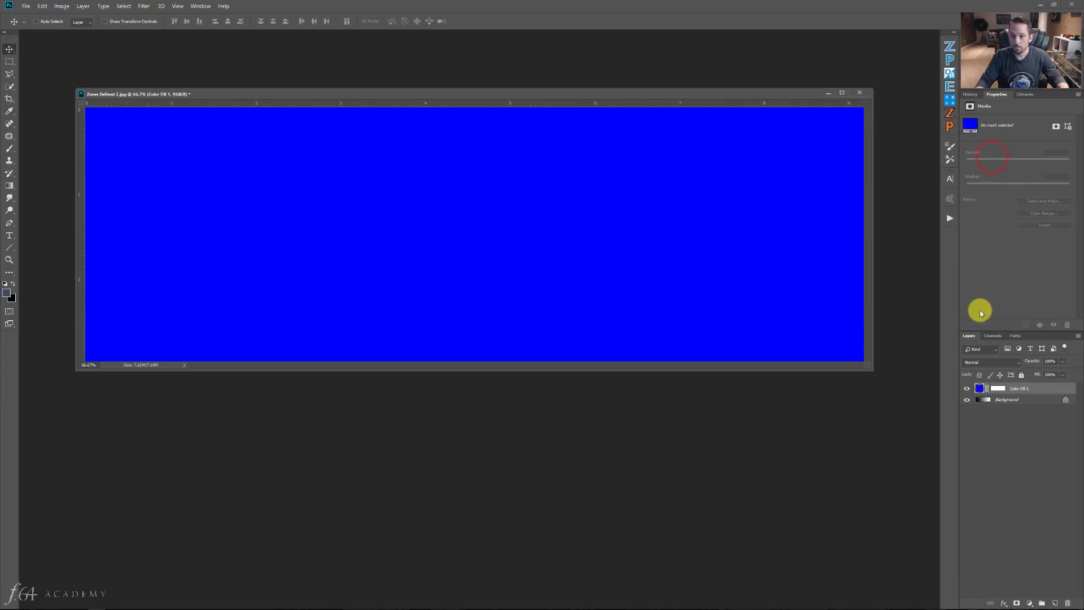
# Step: Set the blue fill layer's blend mode to Difference, comparing it with Normal
pyautogui.click(982, 368)
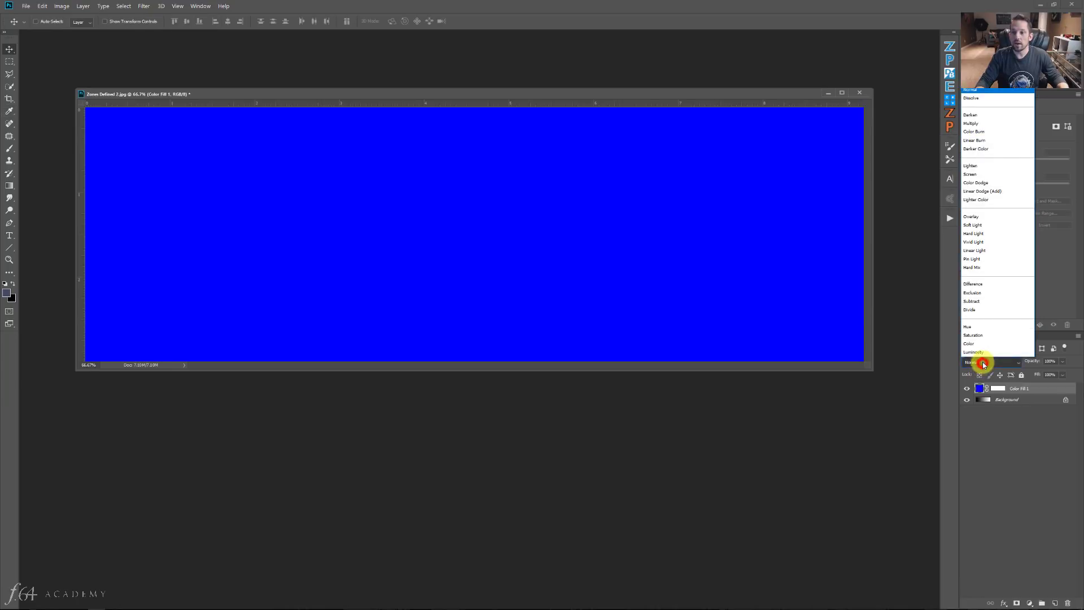
pyautogui.click(978, 284)
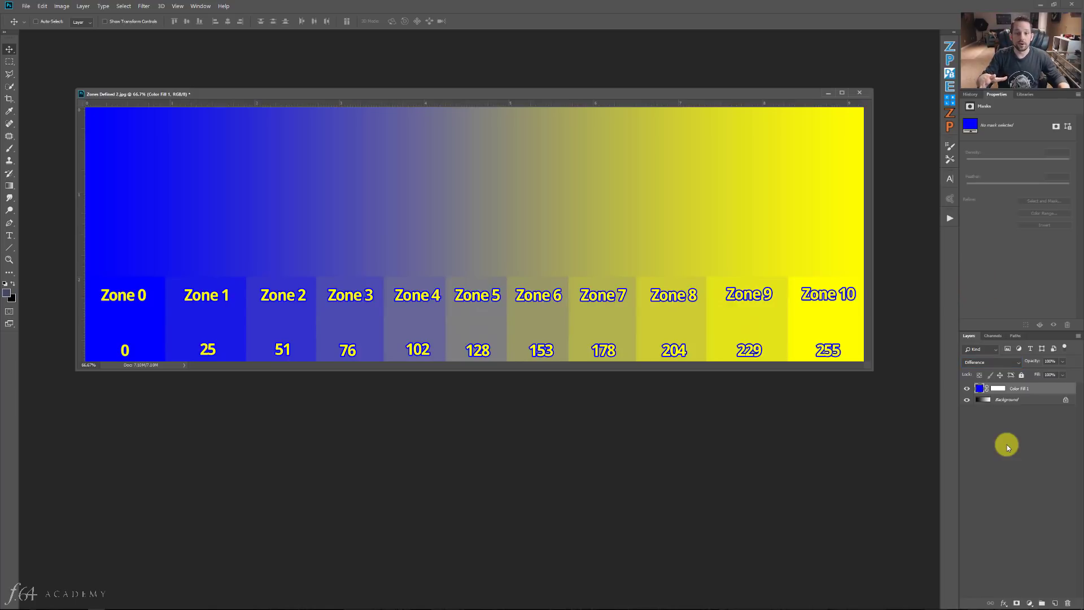
pyautogui.click(987, 361)
pyautogui.click(970, 94)
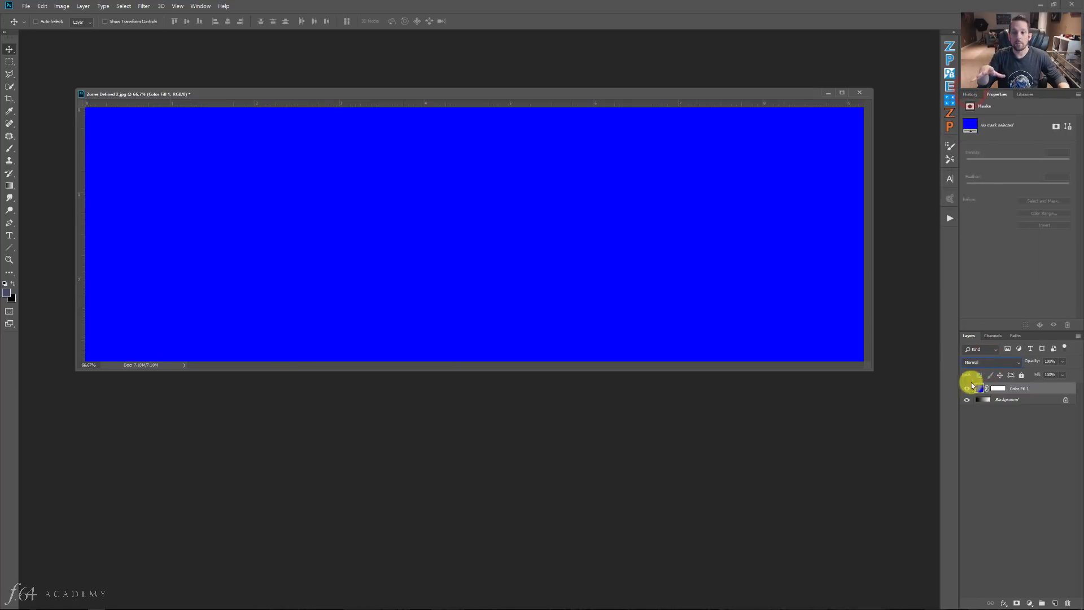
pyautogui.click(976, 361)
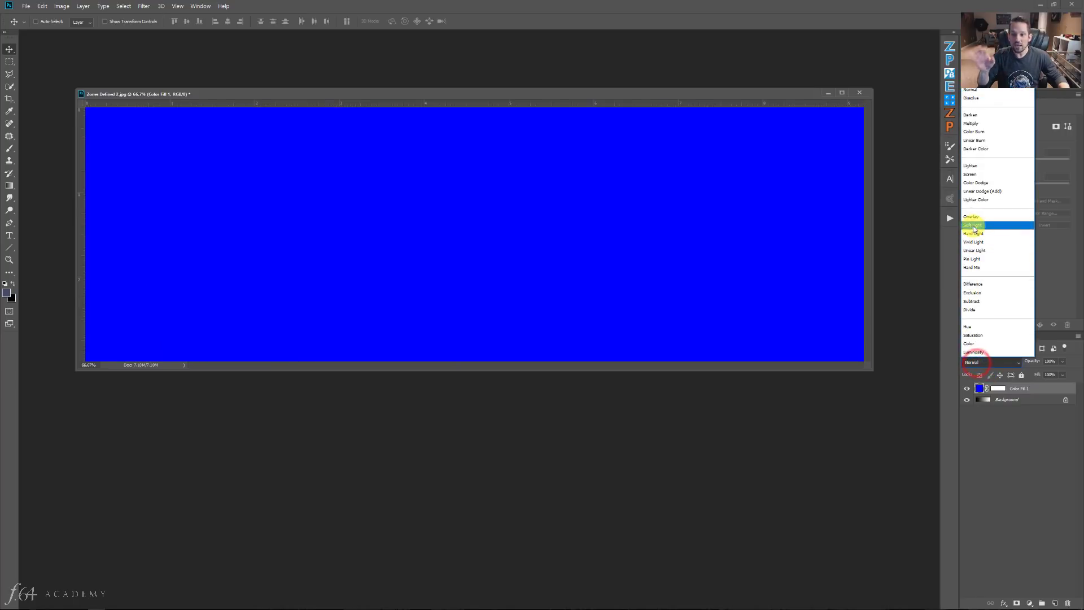
pyautogui.click(978, 285)
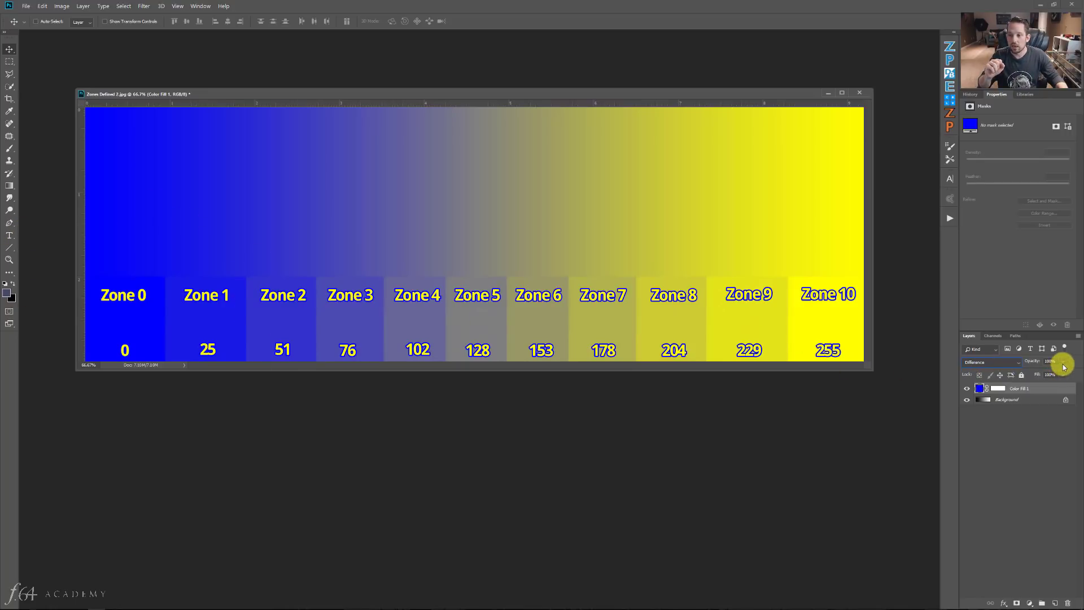
# Step: Change the fill layer's color to pure red
pyautogui.doubleClick(980, 388)
pyautogui.moveTo(920, 201); pyautogui.dragTo(918, 154)
pyautogui.click(1024, 160)
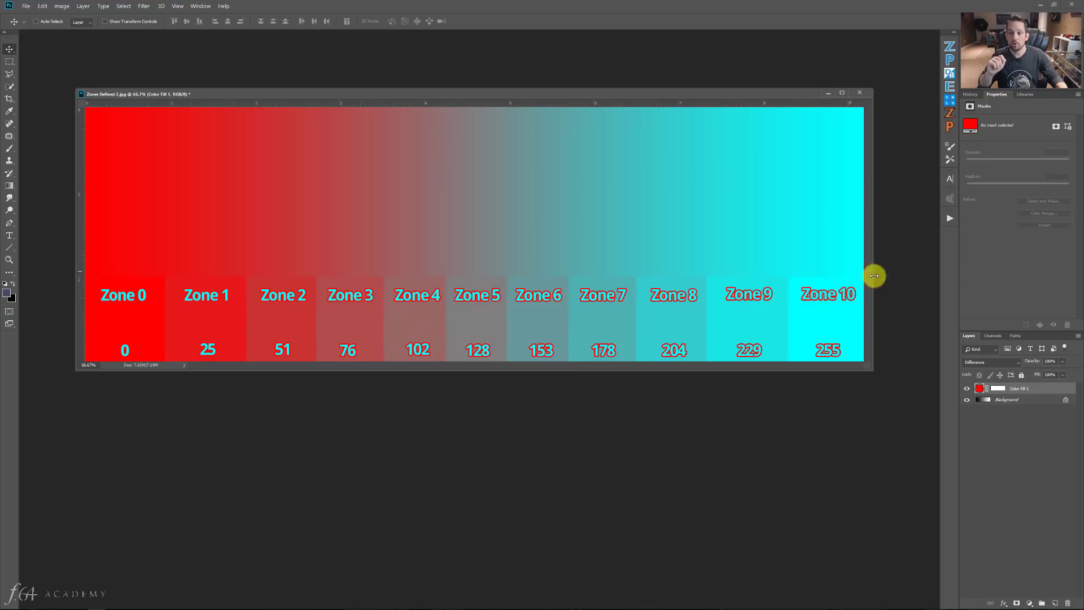
# Step: Compare lower Opacity and Fill settings on the color fill layer, leaving Opacity at 100% and Fill at about 25%
pyautogui.click(1062, 361)
pyautogui.moveTo(1061, 372)
pyautogui.mouseDown()
pyautogui.moveTo(1026, 370)
pyautogui.moveTo(1074, 360)
pyautogui.mouseUp()
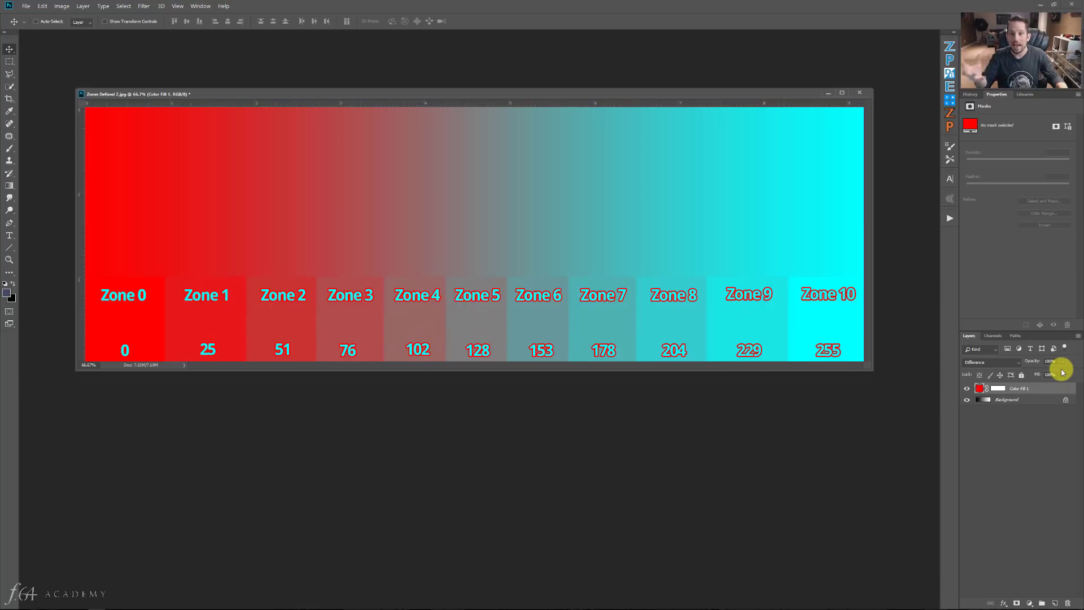
pyautogui.moveTo(1061, 376)
pyautogui.mouseDown()
pyautogui.moveTo(1060, 387)
pyautogui.moveTo(1038, 389)
pyautogui.moveTo(1079, 377)
pyautogui.moveTo(1042, 378)
pyautogui.mouseUp()
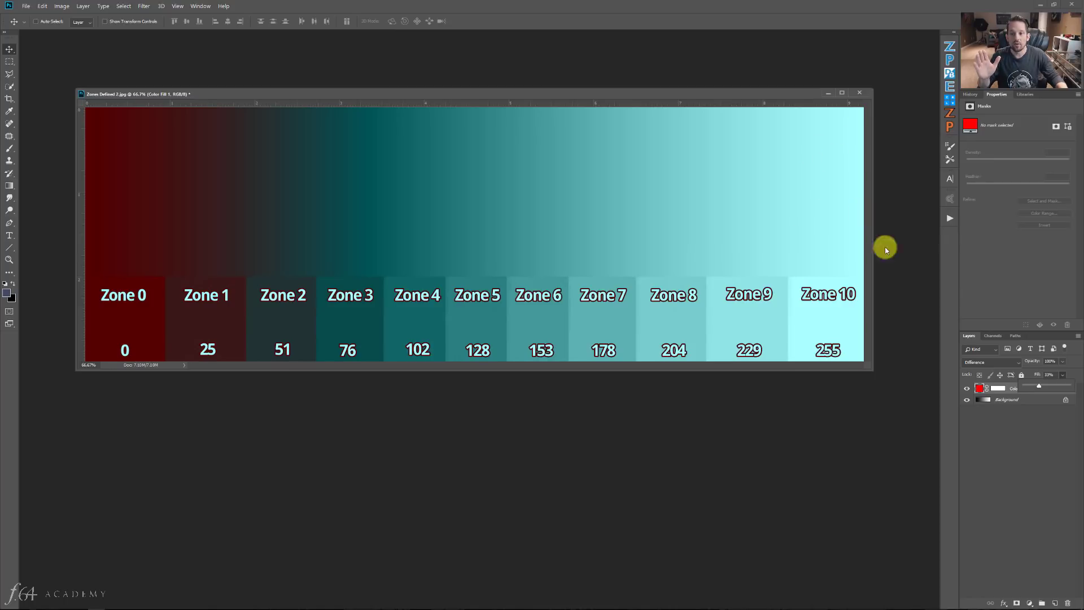
pyautogui.moveTo(1044, 385); pyautogui.dragTo(1079, 386)
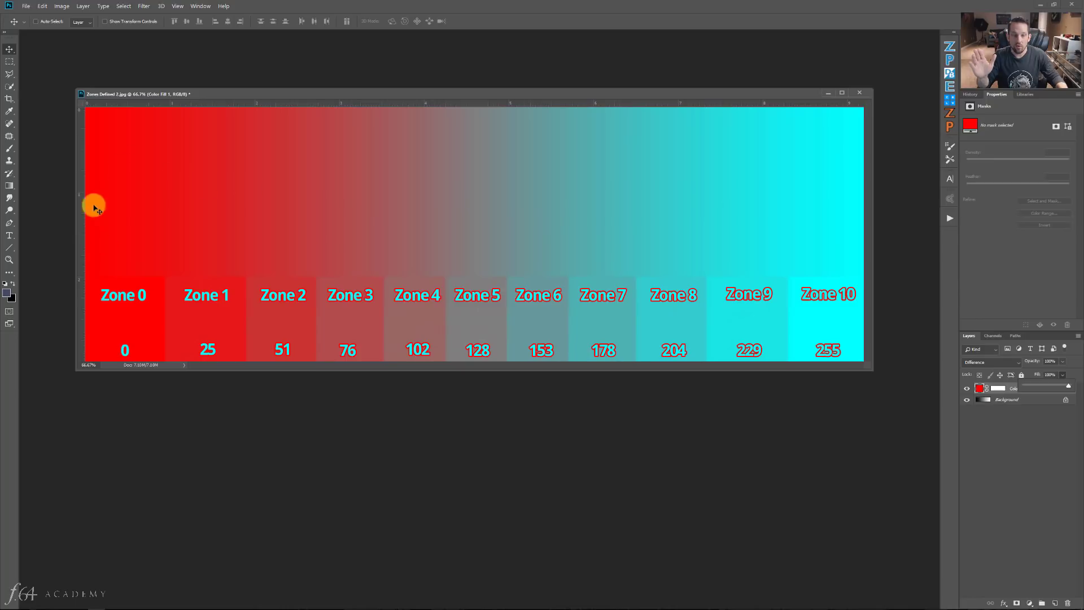
pyautogui.moveTo(1068, 388); pyautogui.dragTo(1035, 384)
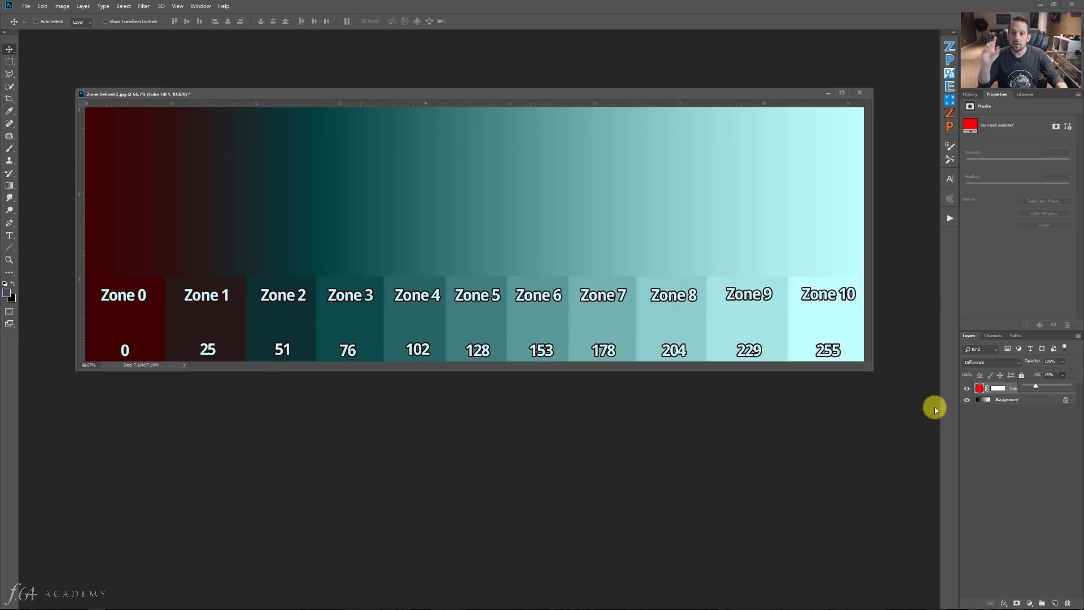
# Step: Change the fill layer's color to the blue 0c00ff
pyautogui.doubleClick(980, 388)
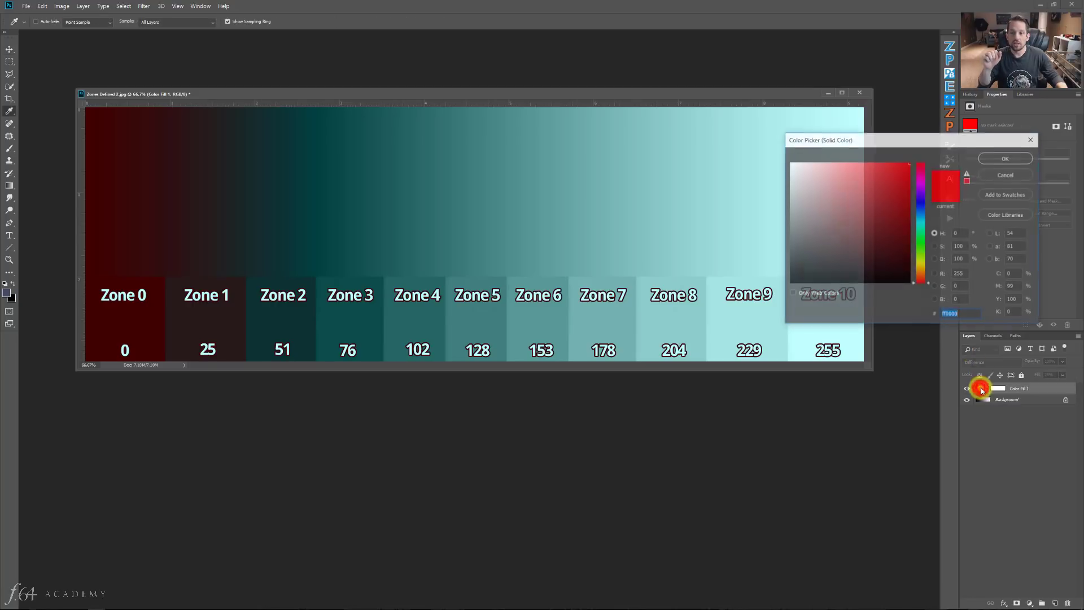
pyautogui.click(921, 202)
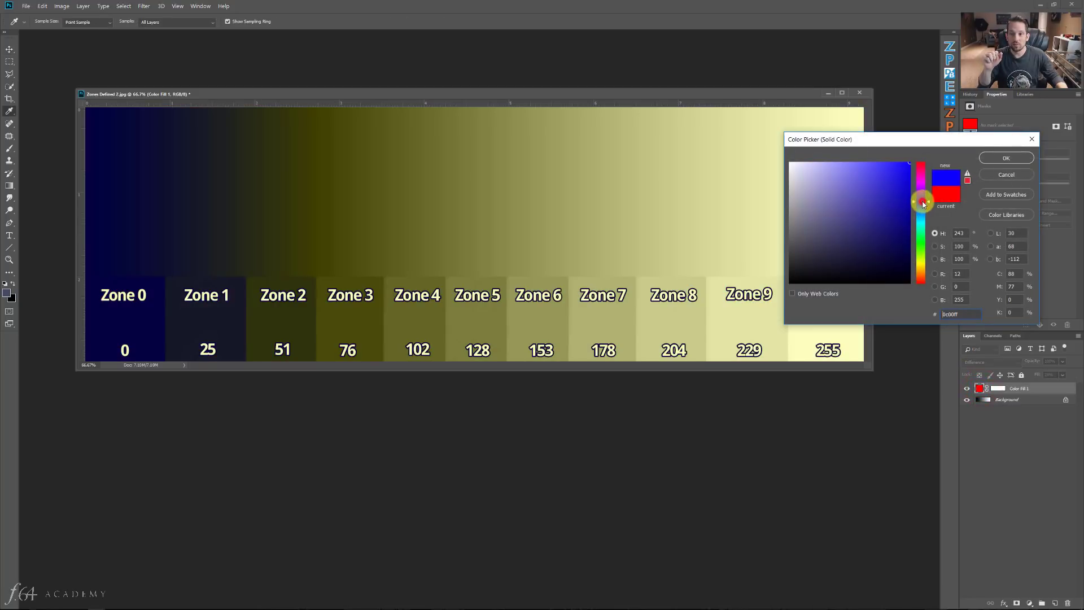
pyautogui.click(1016, 157)
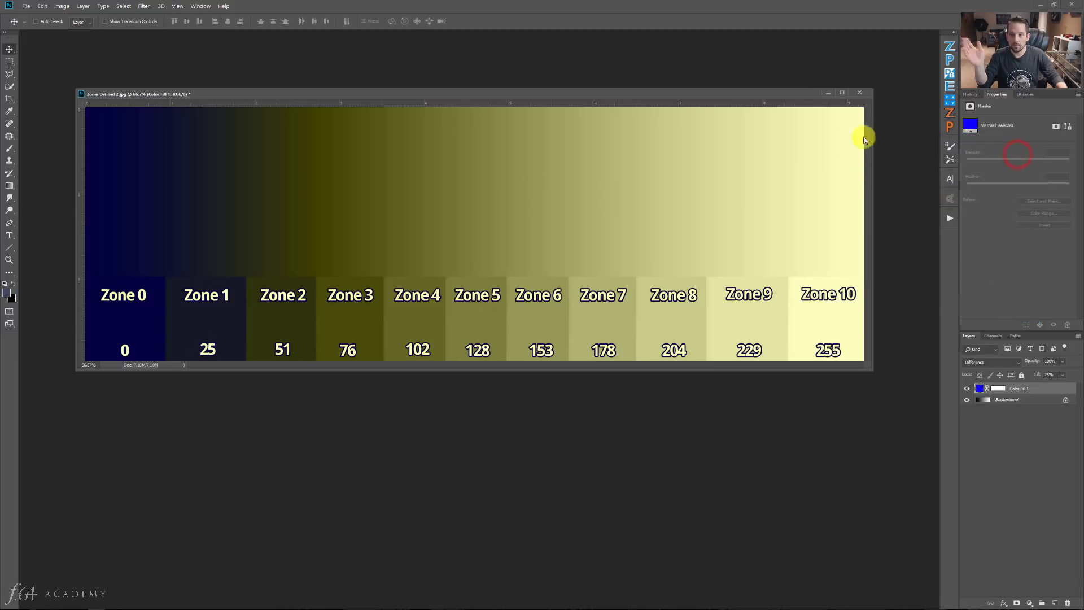
# Step: Minimize the zone chart, bring up the rocky seascape photo, and fit it on screen
pyautogui.click(829, 92)
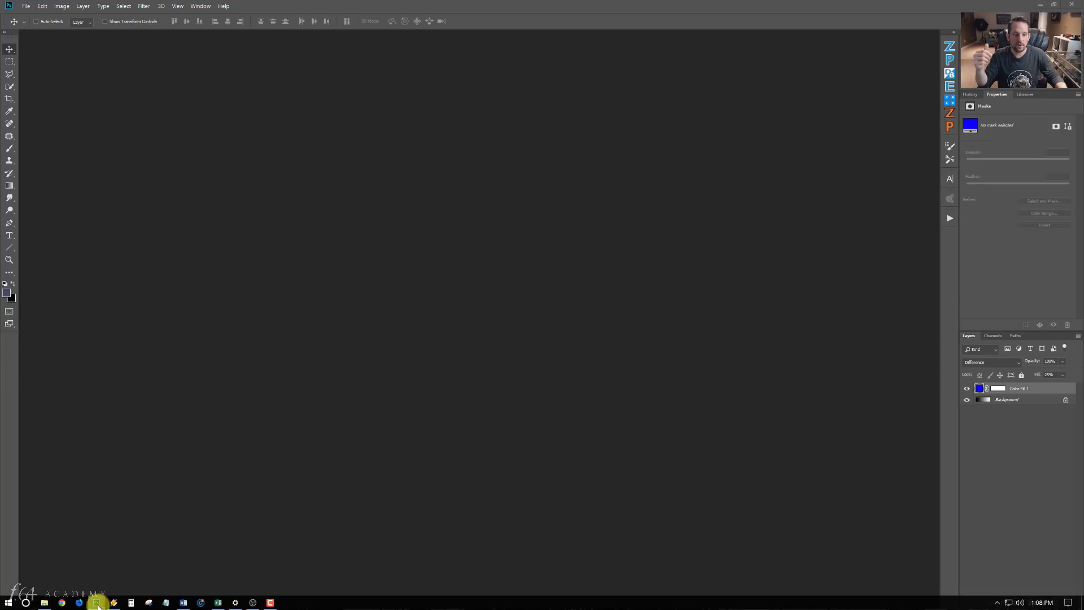
pyautogui.moveTo(97, 603)
pyautogui.click(410, 529)
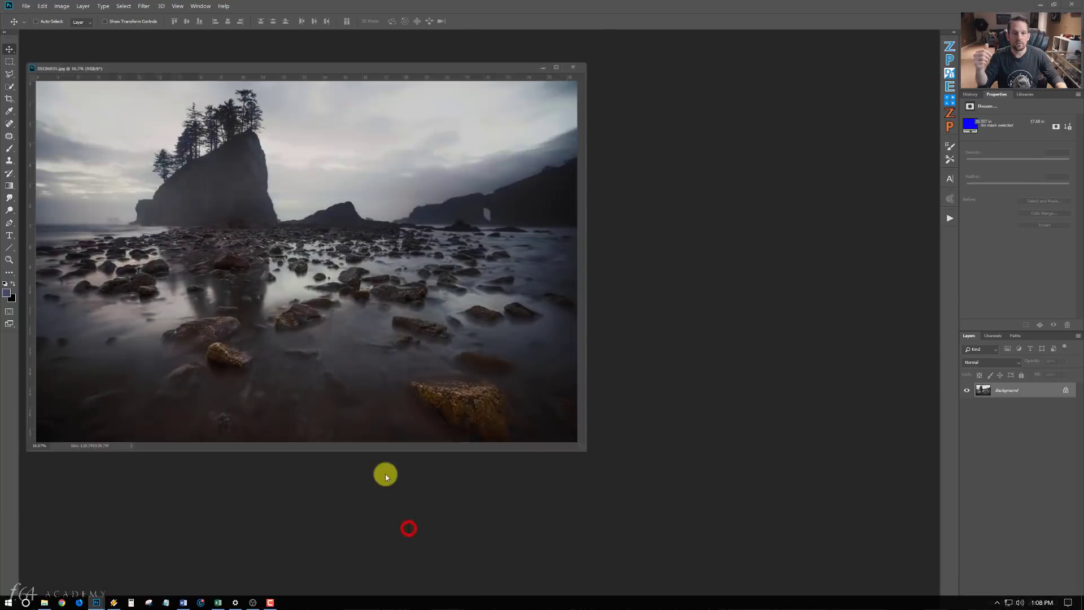
pyautogui.moveTo(465, 50); pyautogui.dragTo(545, 70)
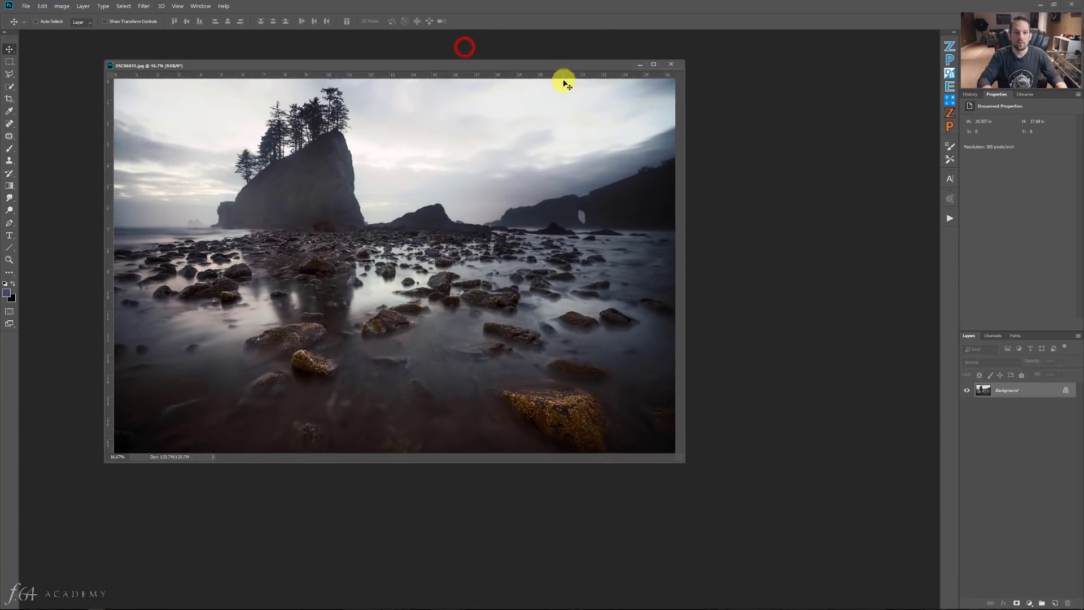
pyautogui.keyDown('ctrl'); pyautogui.rightClick(406, 208); pyautogui.keyUp('ctrl')
pyautogui.click(418, 213)
pyautogui.moveTo(462, 42); pyautogui.dragTo(426, 43)
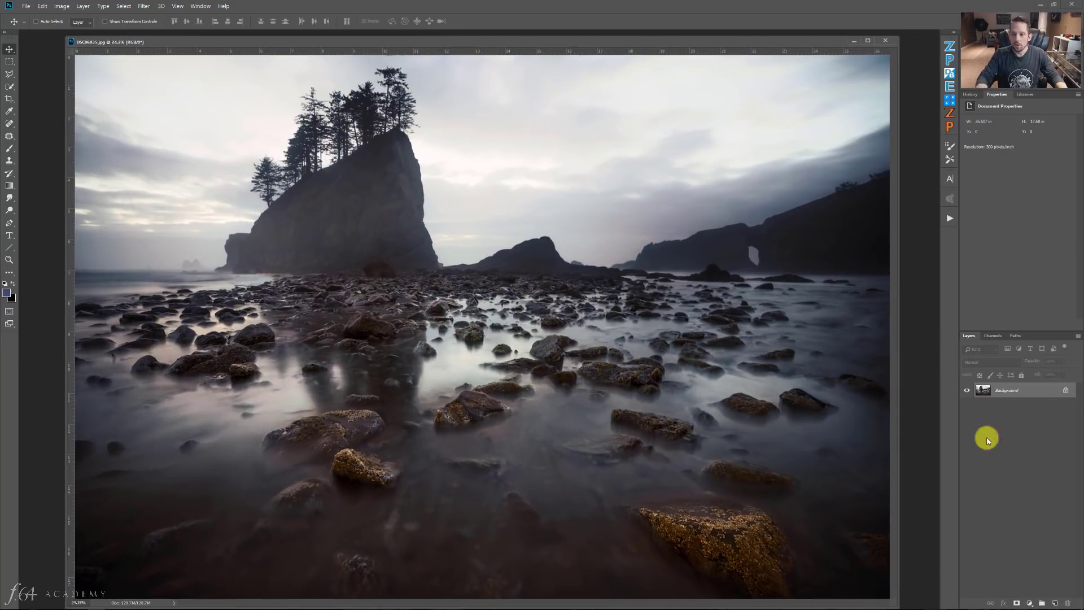
# Step: Add a Solid Color fill layer in blue 0034ff above the seascape photo and set its blend mode to Difference
pyautogui.click(1029, 602)
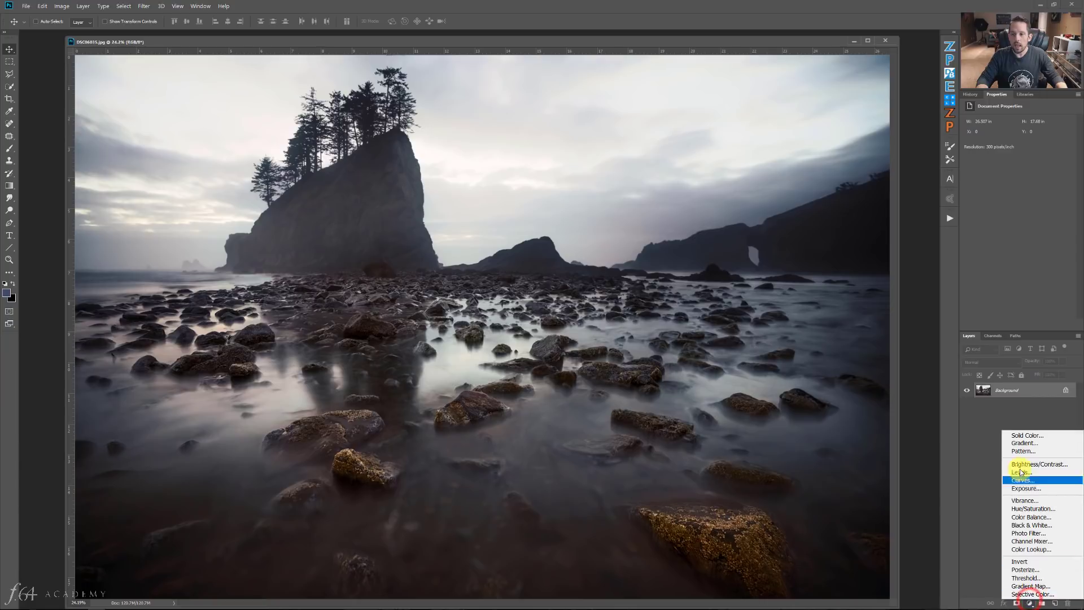
pyautogui.click(1014, 435)
pyautogui.moveTo(896, 186); pyautogui.dragTo(917, 158)
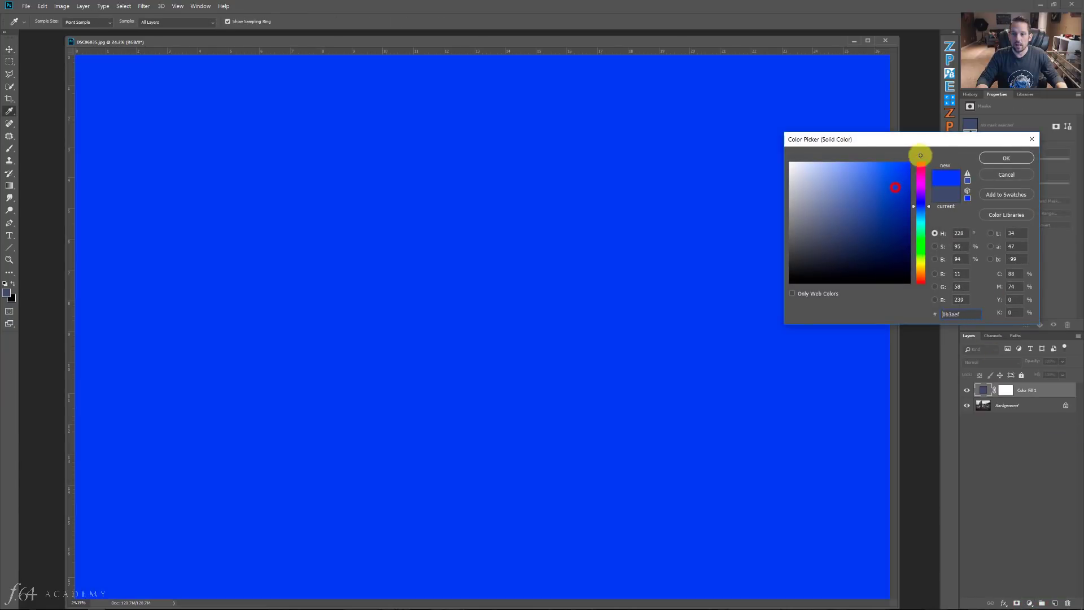
pyautogui.click(994, 158)
pyautogui.click(972, 361)
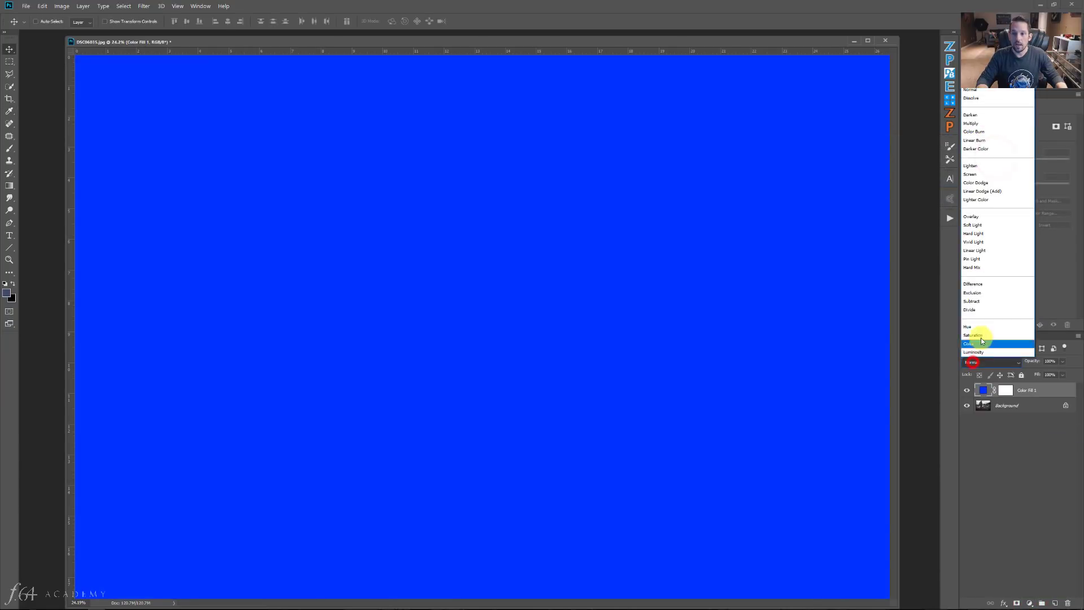
pyautogui.click(978, 289)
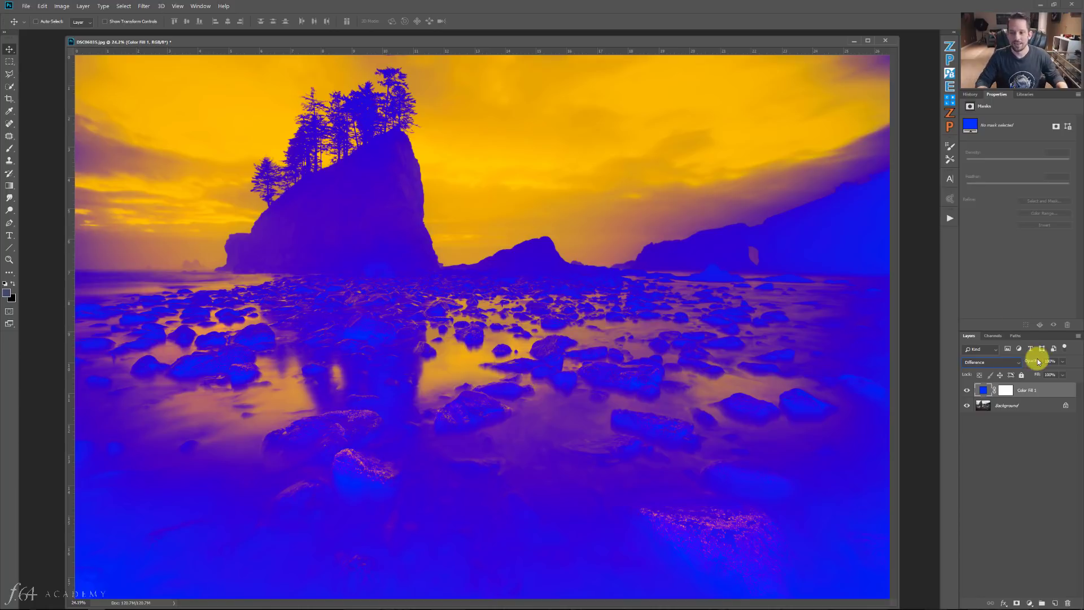
# Step: Lower the color fill layer's Fill to about 21% and inspect the dark shadows beneath the rocks up close
pyautogui.click(1062, 374)
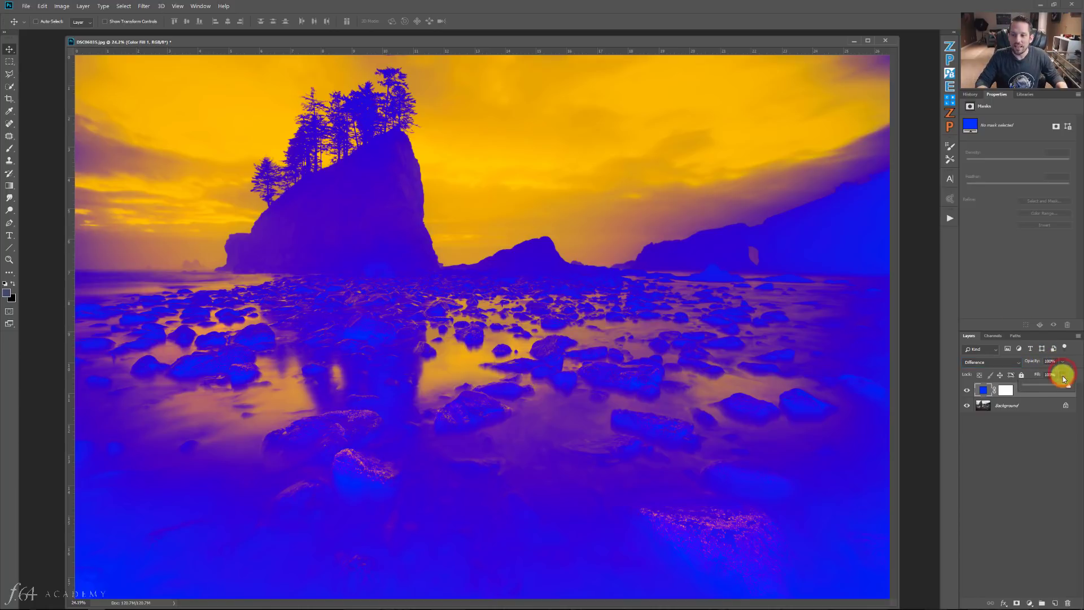
pyautogui.moveTo(1065, 389)
pyautogui.mouseDown()
pyautogui.moveTo(1041, 388)
pyautogui.moveTo(1066, 386)
pyautogui.mouseUp()
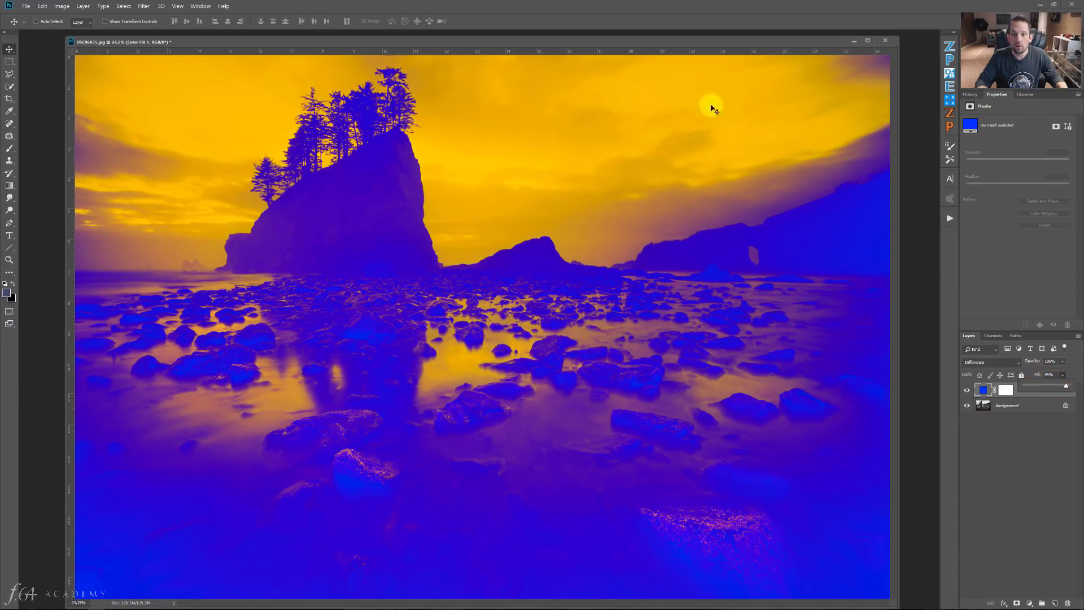
pyautogui.moveTo(1059, 386); pyautogui.dragTo(1041, 386)
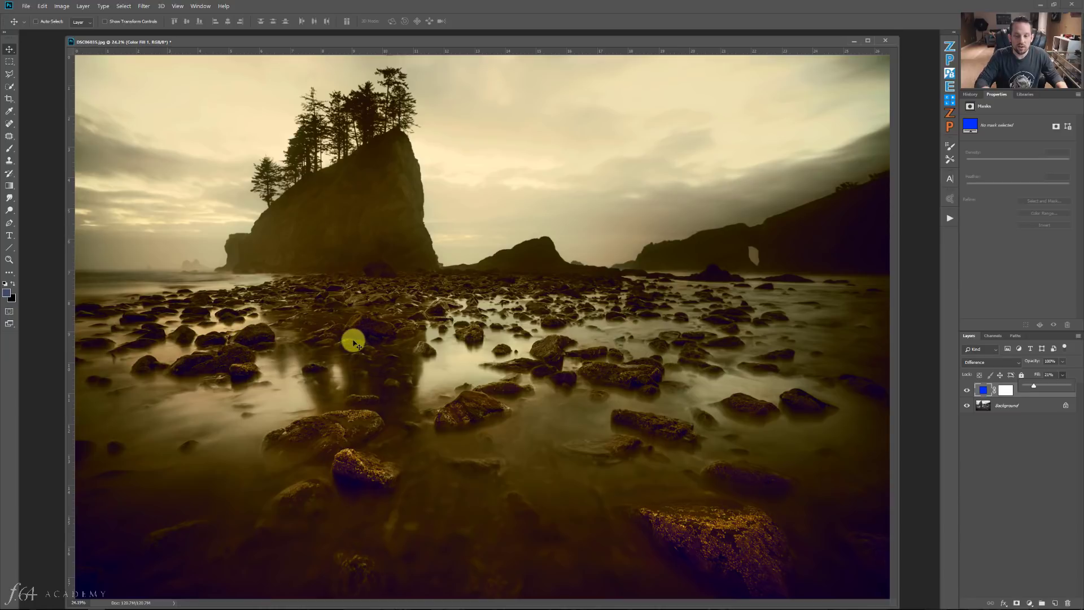
pyautogui.moveTo(348, 338); pyautogui.dragTo(414, 358)
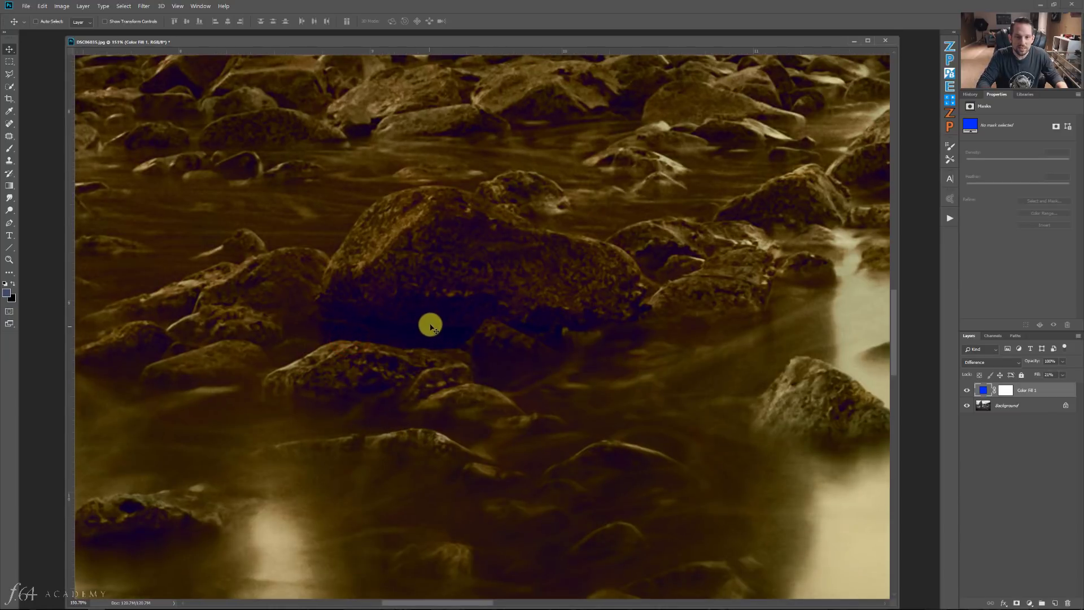
pyautogui.rightClick(512, 338)
pyautogui.click(525, 347)
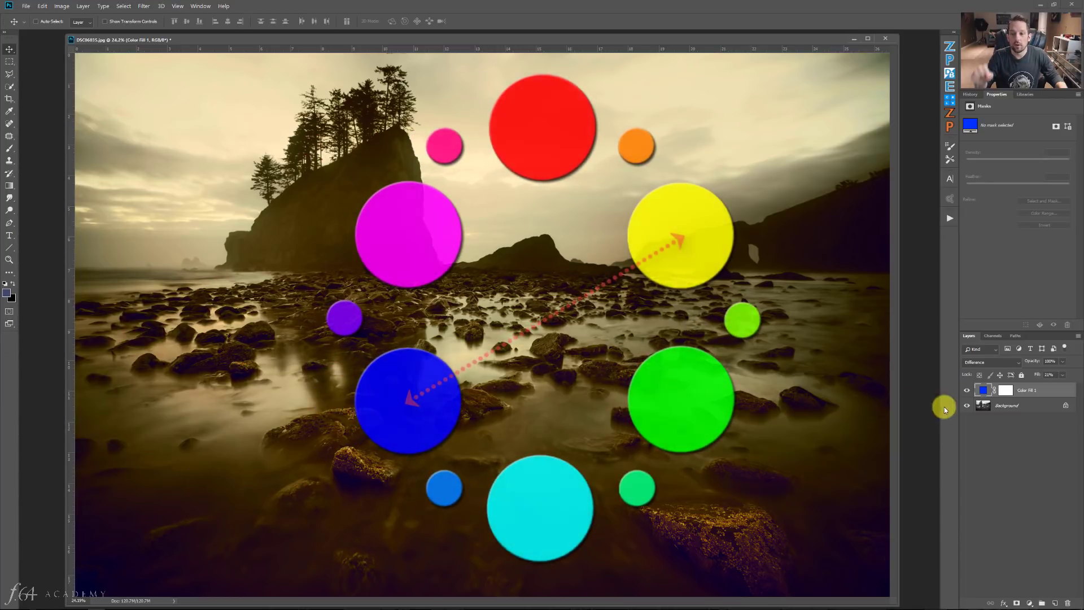
# Step: Try yellow for the fill layer's color, settling on the light blue 00c6ff
pyautogui.doubleClick(982, 389)
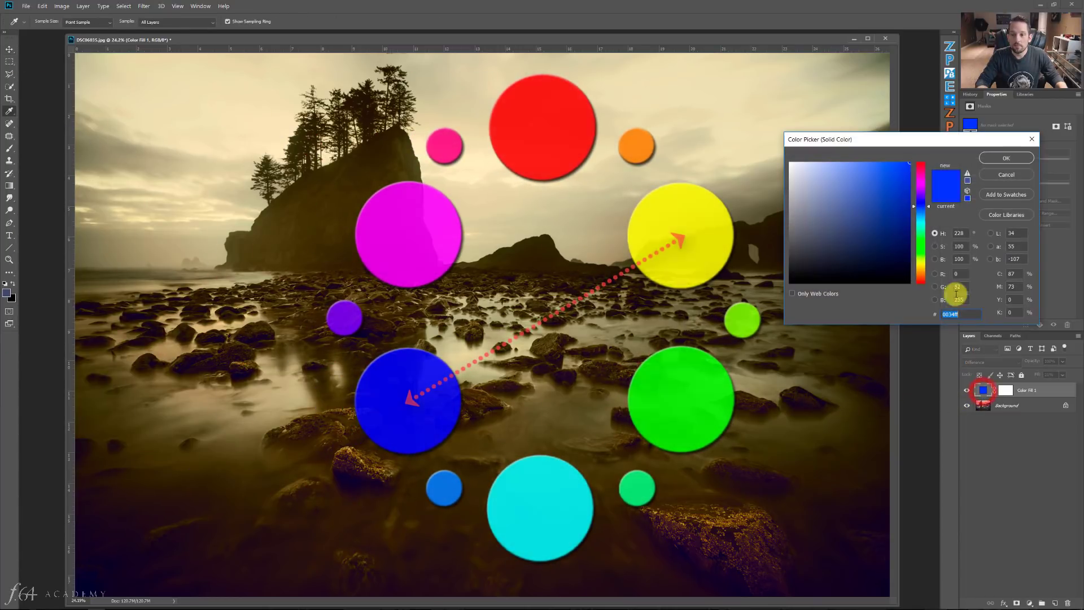
pyautogui.moveTo(926, 218); pyautogui.dragTo(931, 266)
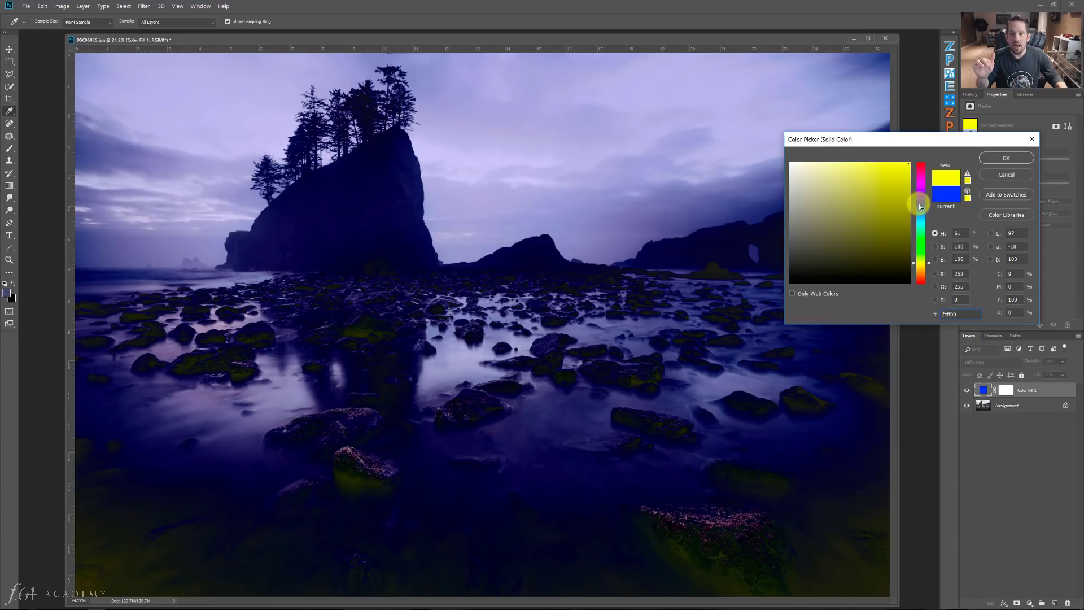
pyautogui.moveTo(919, 228)
pyautogui.mouseDown()
pyautogui.moveTo(919, 207)
pyautogui.moveTo(919, 243)
pyautogui.moveTo(919, 220)
pyautogui.mouseUp()
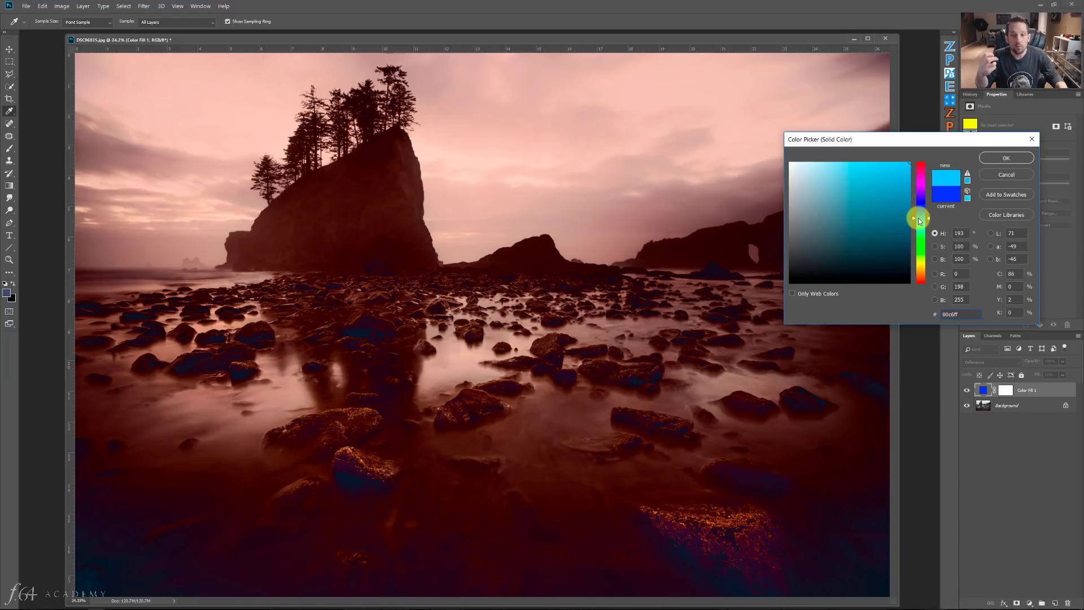
pyautogui.click(999, 158)
# Step: Reduce the color fill layer's Opacity to 37% and toggle its visibility to compare with the original photo
pyautogui.click(1062, 362)
pyautogui.moveTo(1065, 370); pyautogui.dragTo(1043, 375)
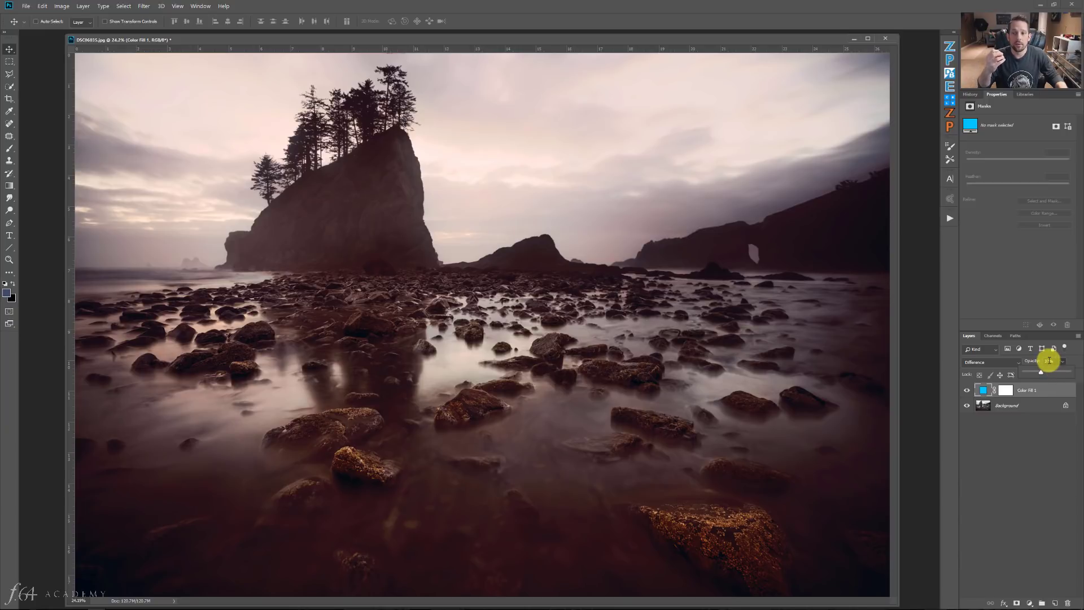
pyautogui.click(1070, 357)
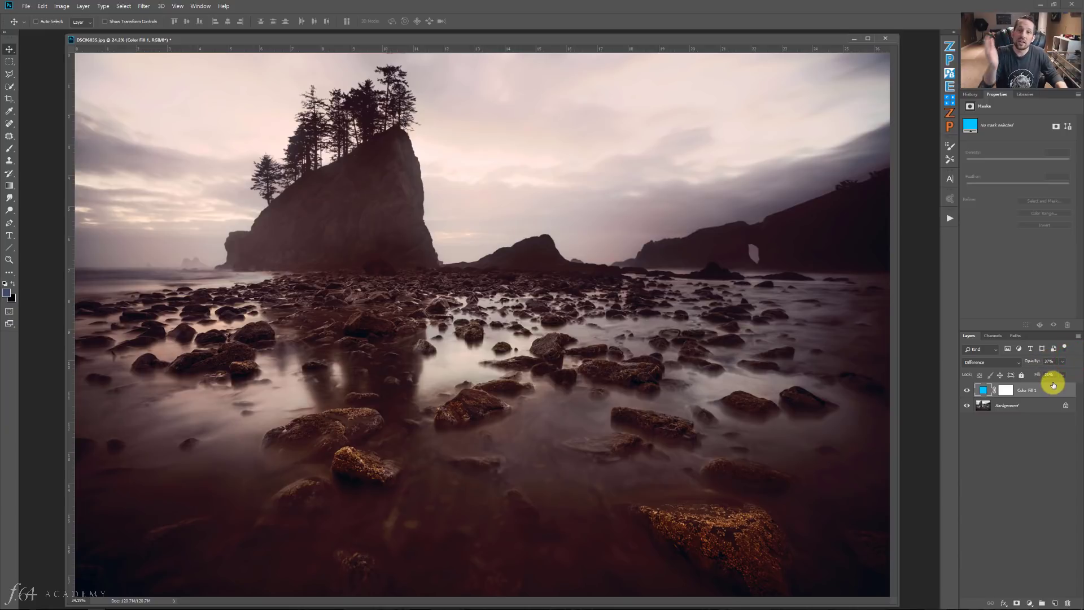
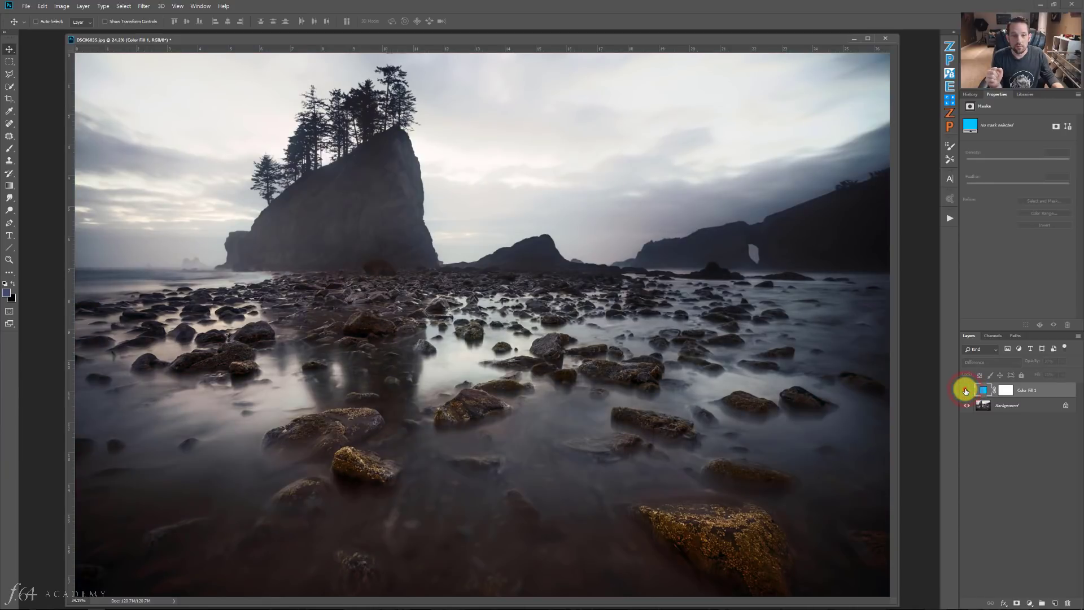
pyautogui.click(965, 390)
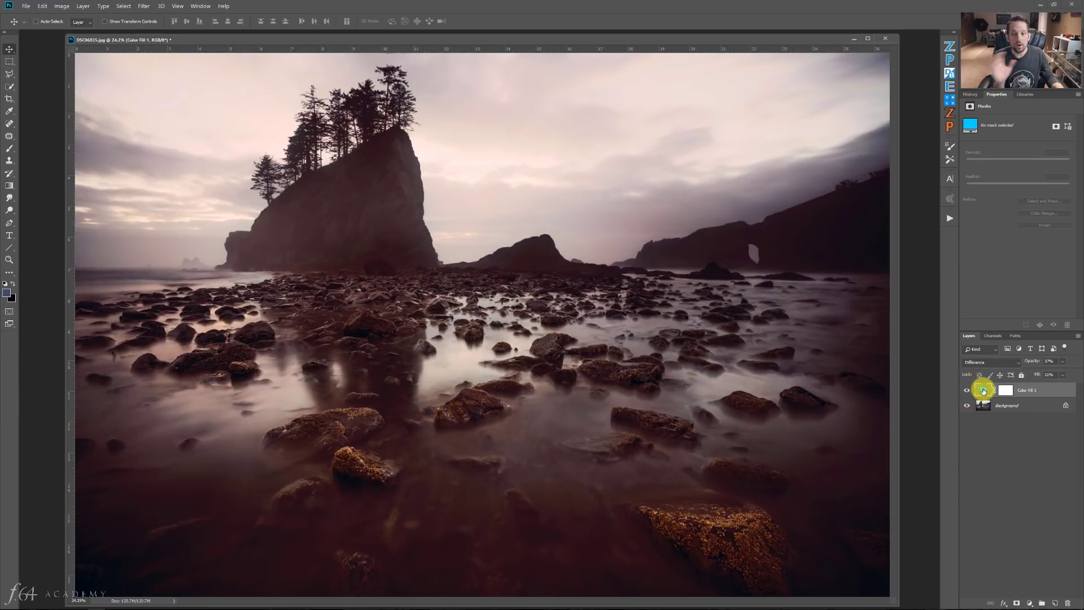
# Step: Set the color fill layer's Opacity to 40% and its Fill to 20%
pyautogui.click(1052, 361)
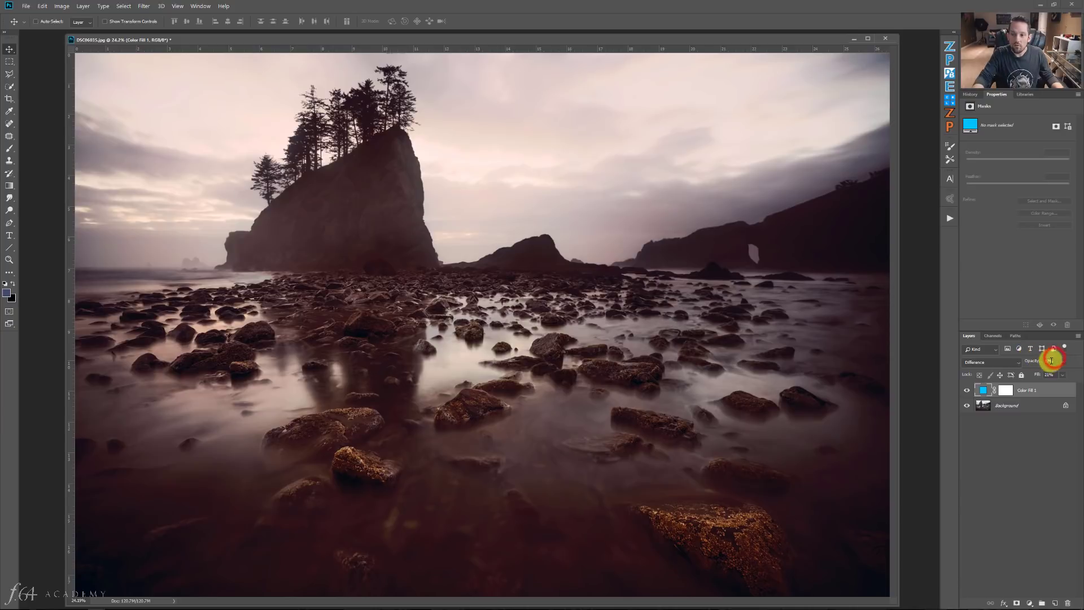
pyautogui.moveTo(1043, 361); pyautogui.dragTo(1025, 359)
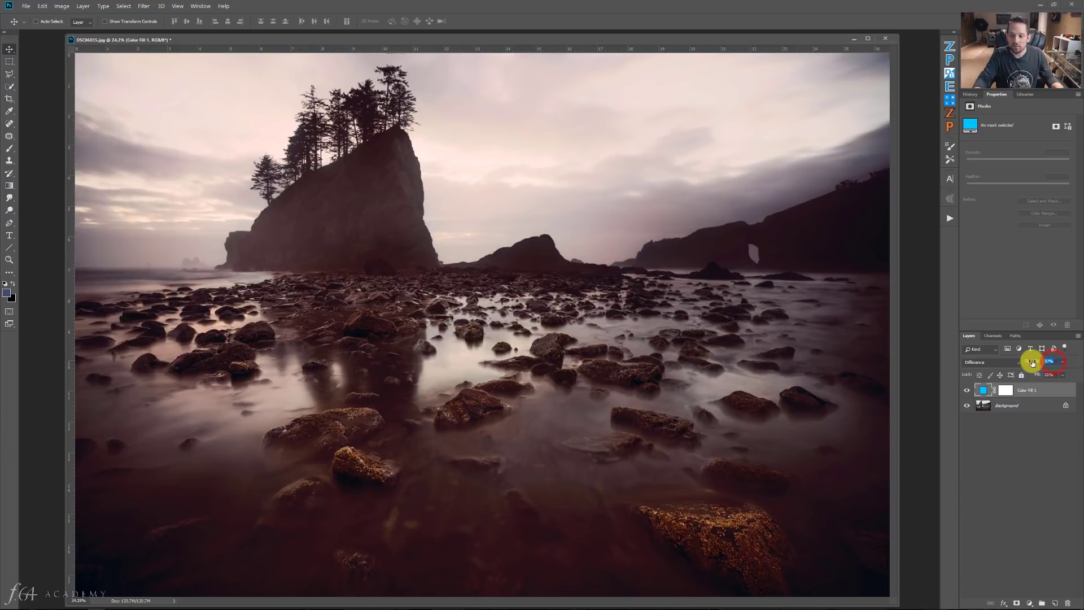
pyautogui.click(1056, 375)
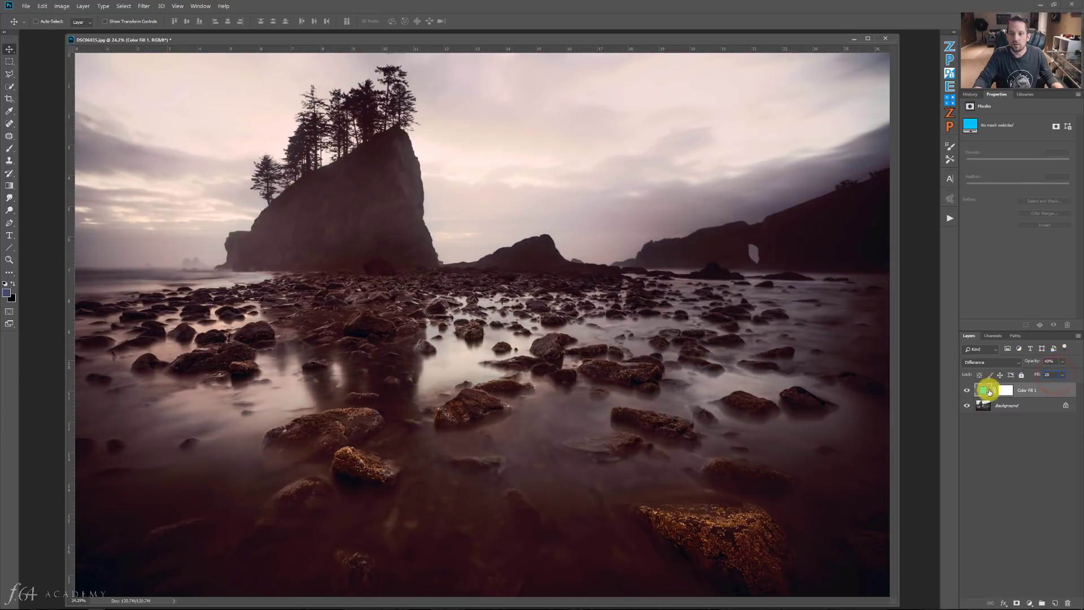
# Step: Shift the hue of the fill layer's color to the blue 00a8ff
pyautogui.doubleClick(983, 390)
pyautogui.moveTo(920, 254); pyautogui.dragTo(916, 216)
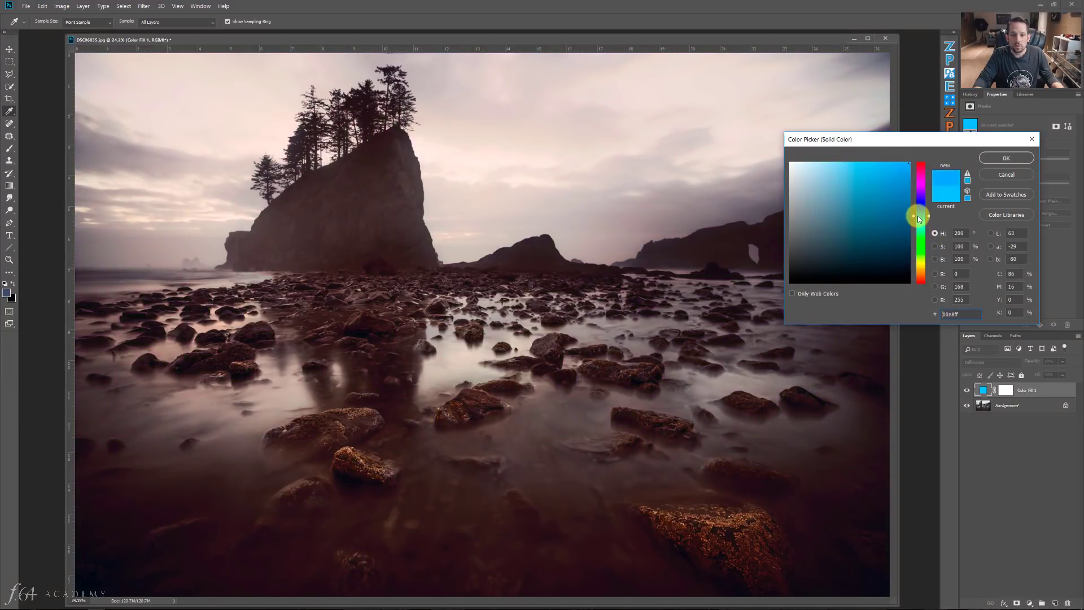
pyautogui.click(996, 158)
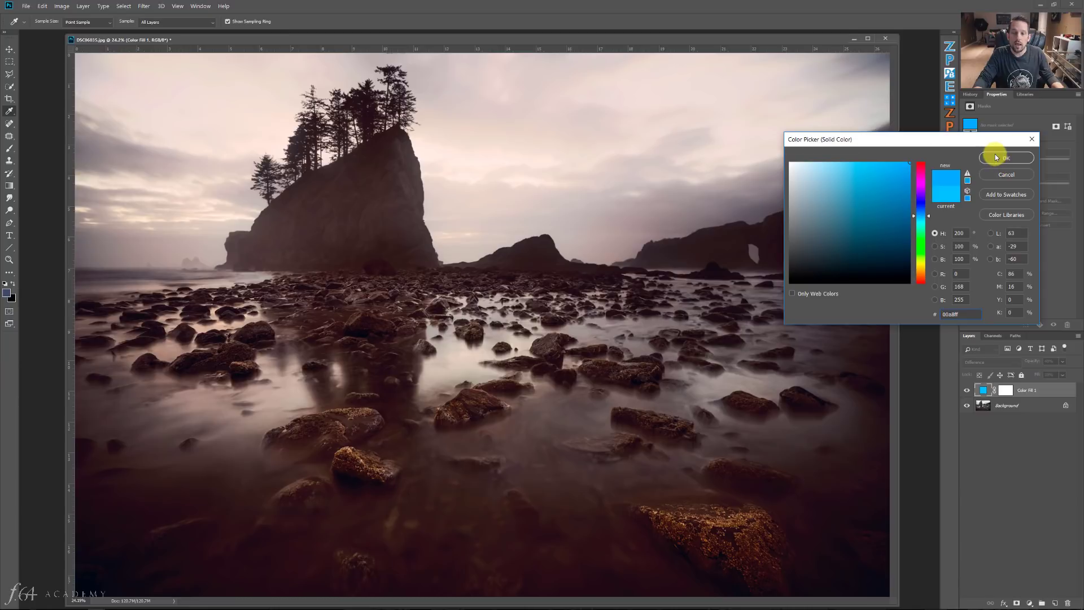
pyautogui.click(995, 156)
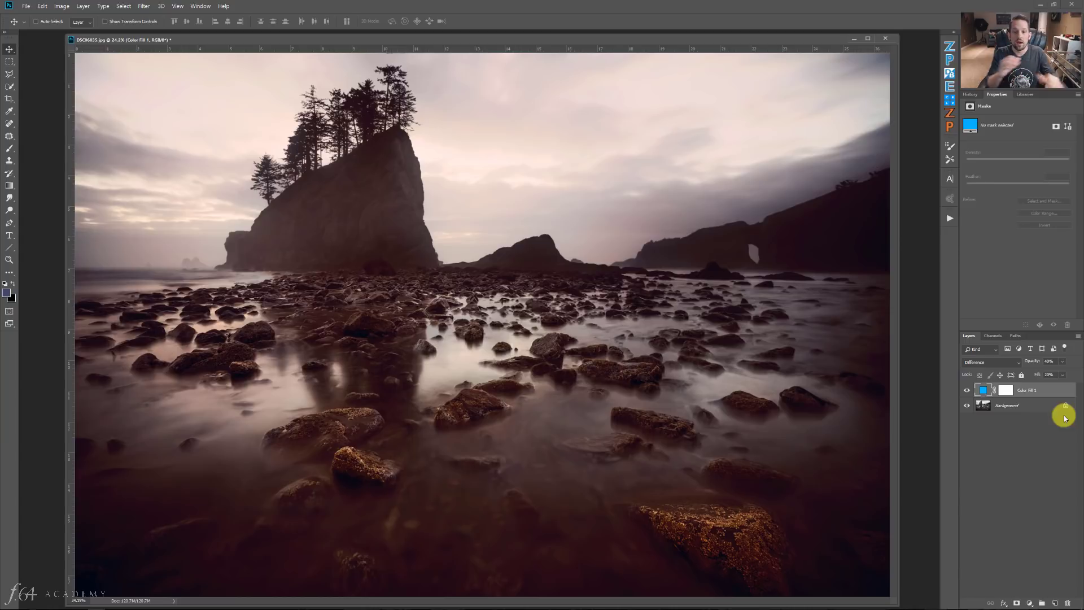
# Step: Raise both the Fill and the Opacity of the color fill layer to 100%
pyautogui.click(1062, 374)
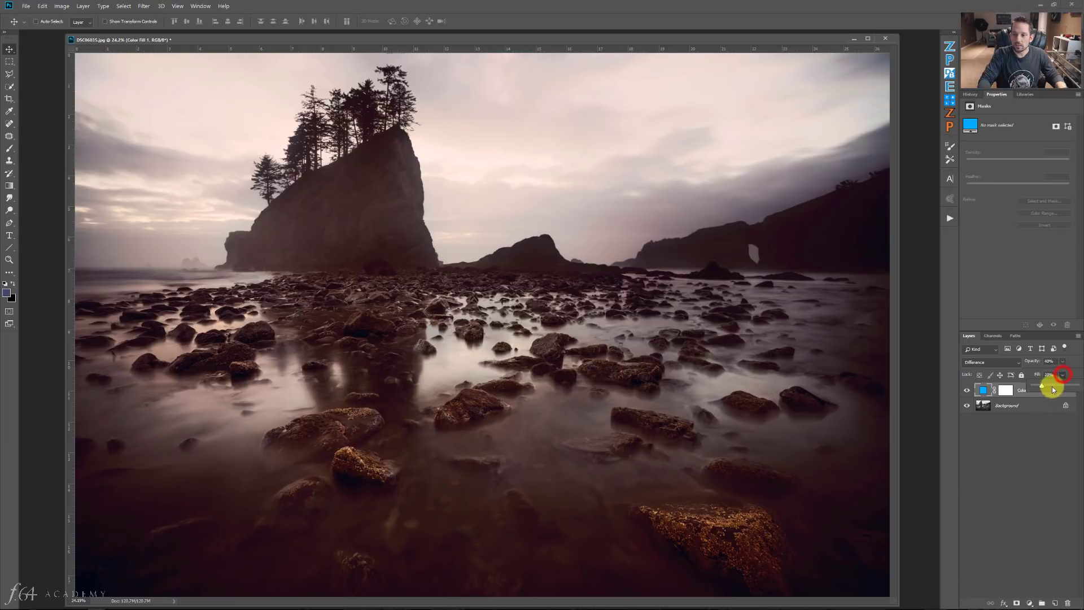
pyautogui.moveTo(1054, 389); pyautogui.dragTo(1076, 372)
pyautogui.click(1062, 360)
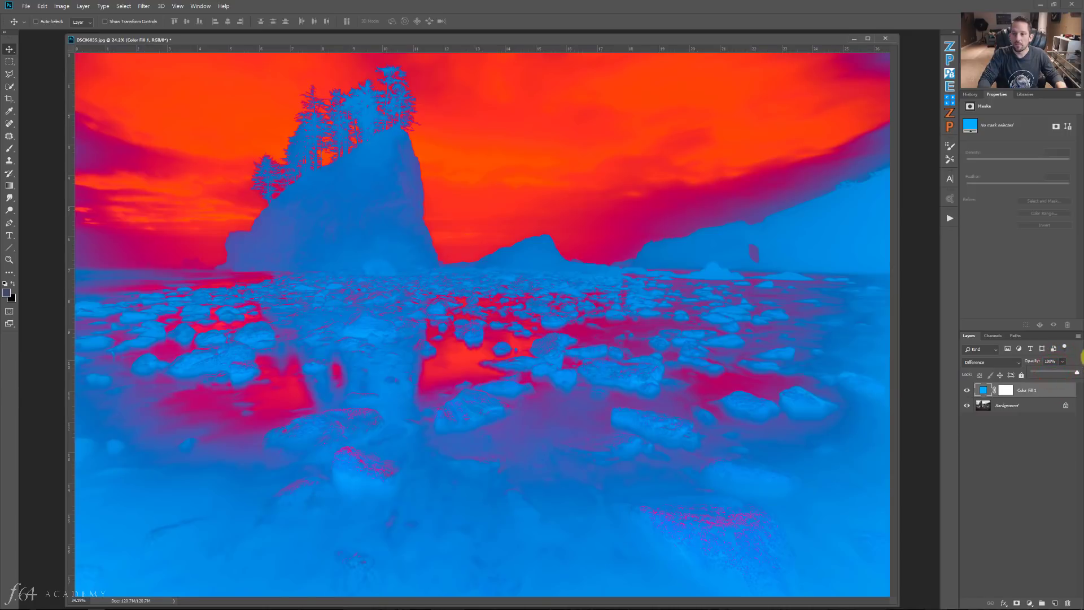
pyautogui.click(1065, 359)
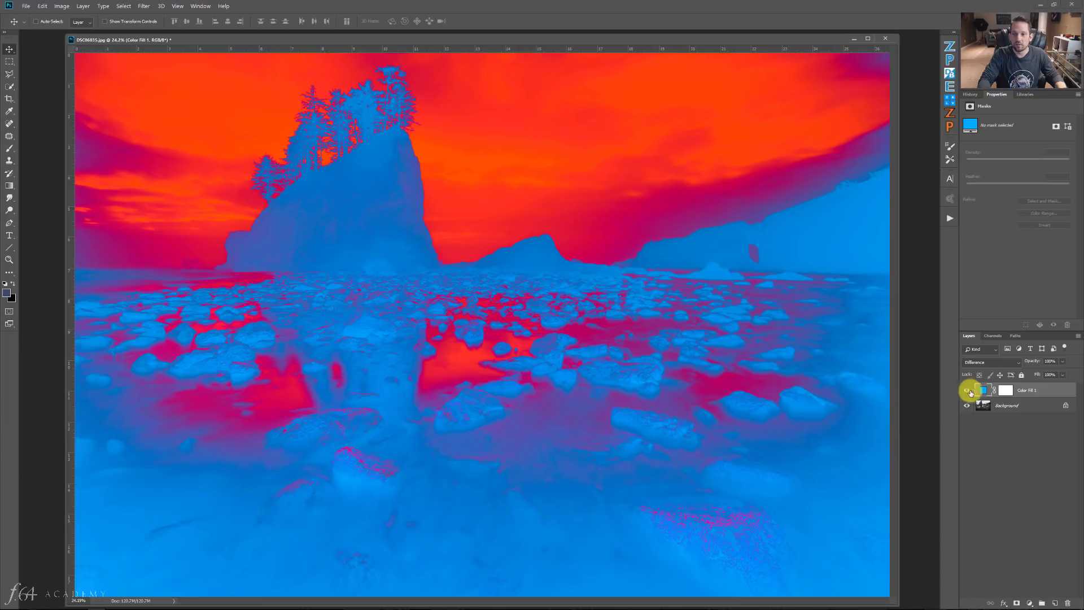
# Step: Compare saturated and muted blues for the fill layer, settling on the desaturated, darker blue 416e85
pyautogui.doubleClick(983, 390)
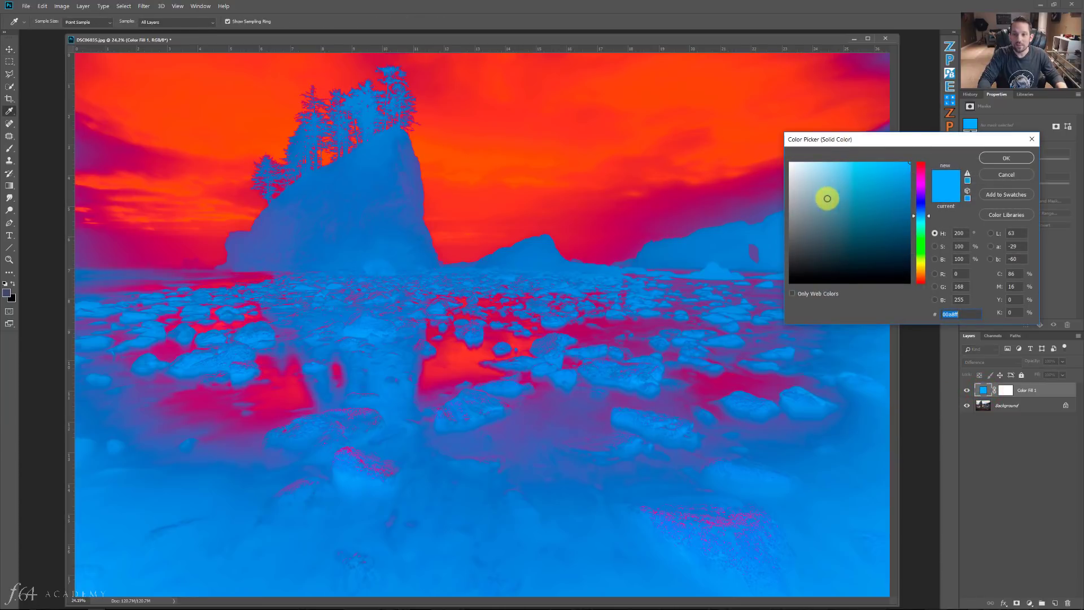
pyautogui.click(853, 215)
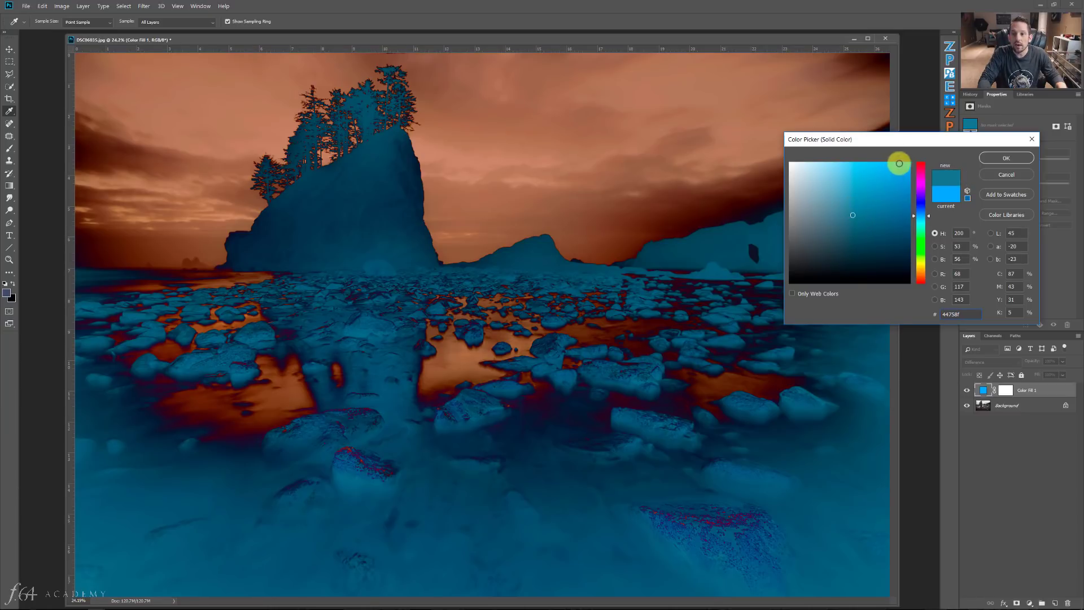
pyautogui.click(909, 163)
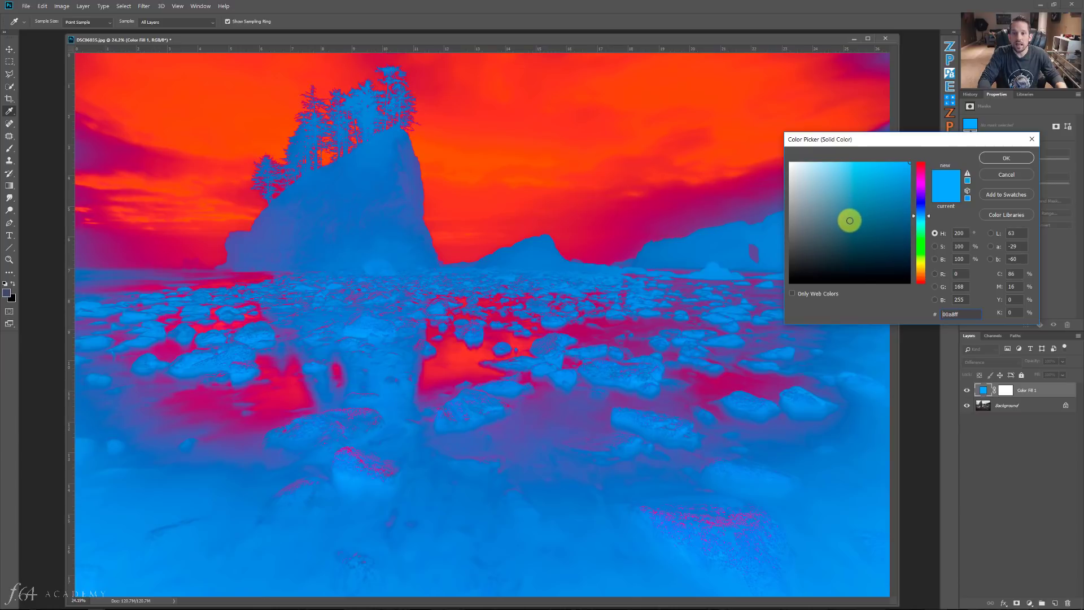
pyautogui.click(849, 221)
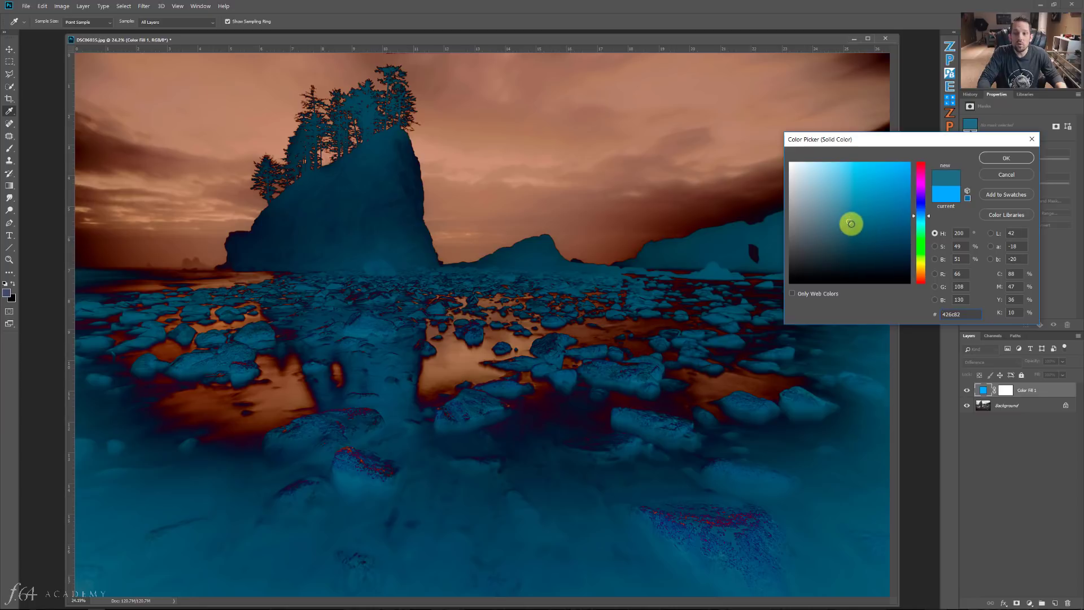
pyautogui.moveTo(851, 222); pyautogui.dragTo(851, 220)
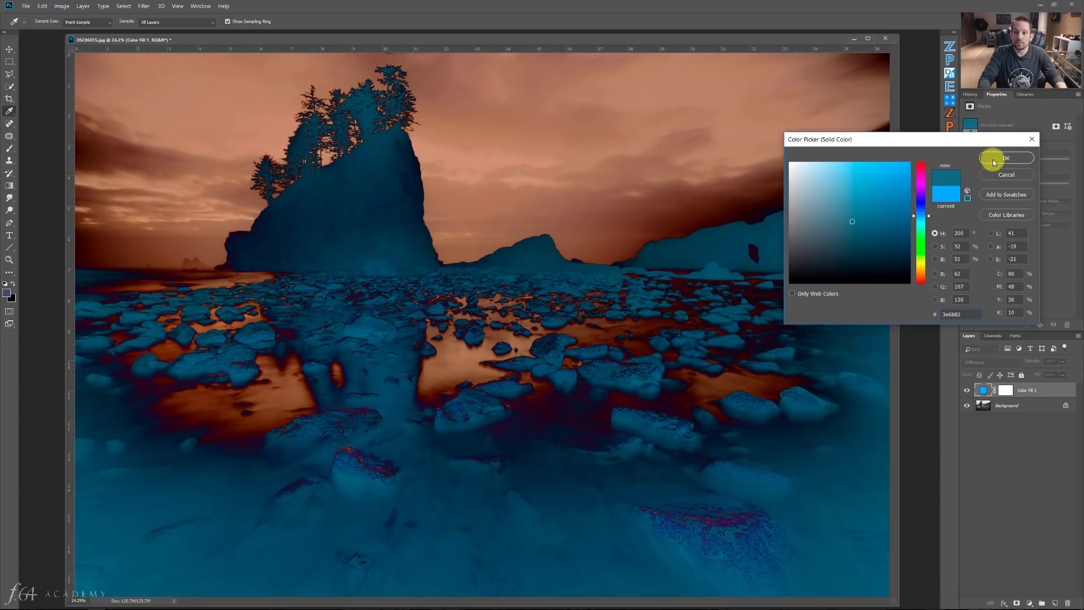
pyautogui.click(851, 220)
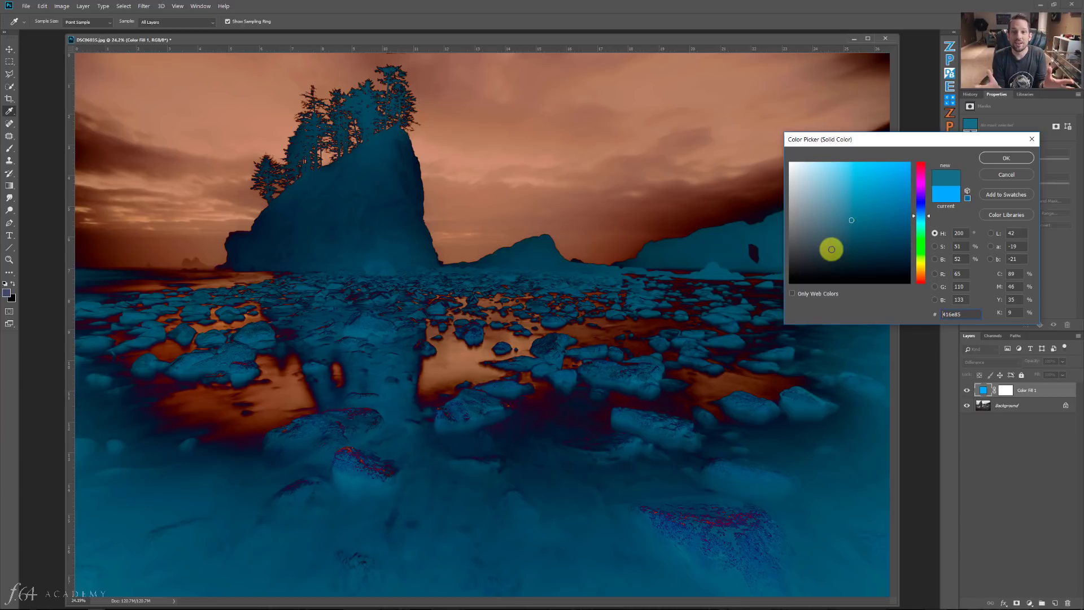
pyautogui.click(1004, 158)
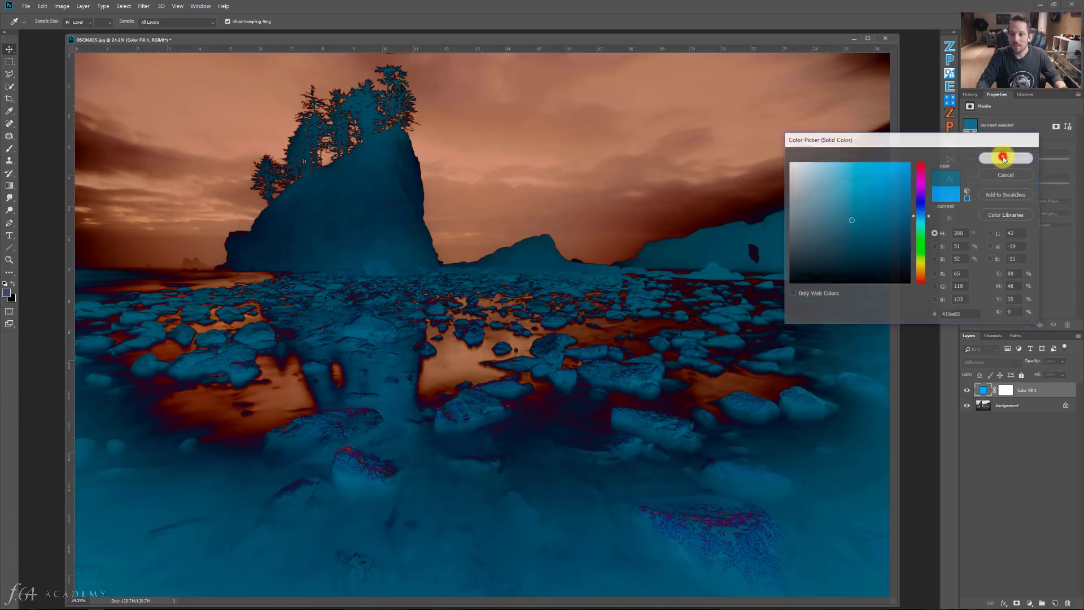
# Step: Lower the color fill layer's Fill to about half and its Opacity to about 42%, toggling its visibility to compare with the original
pyautogui.moveTo(1062, 374); pyautogui.dragTo(1051, 385)
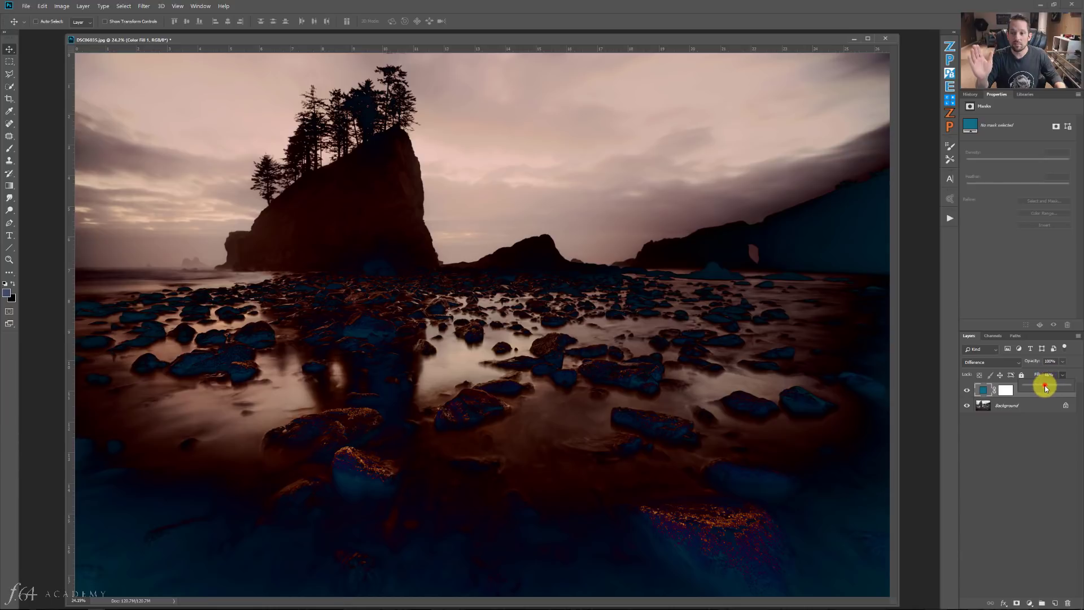
pyautogui.moveTo(1046, 386)
pyautogui.mouseDown()
pyautogui.moveTo(1057, 363)
pyautogui.moveTo(1059, 374)
pyautogui.moveTo(1044, 373)
pyautogui.mouseUp()
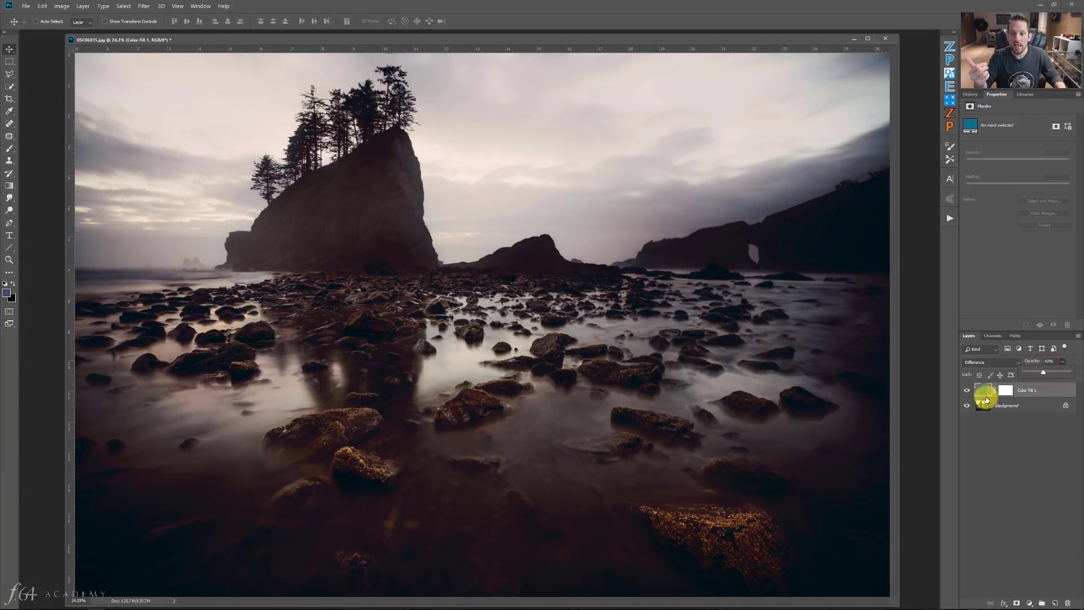
pyautogui.click(967, 390)
pyautogui.click(966, 390)
pyautogui.click(966, 390)
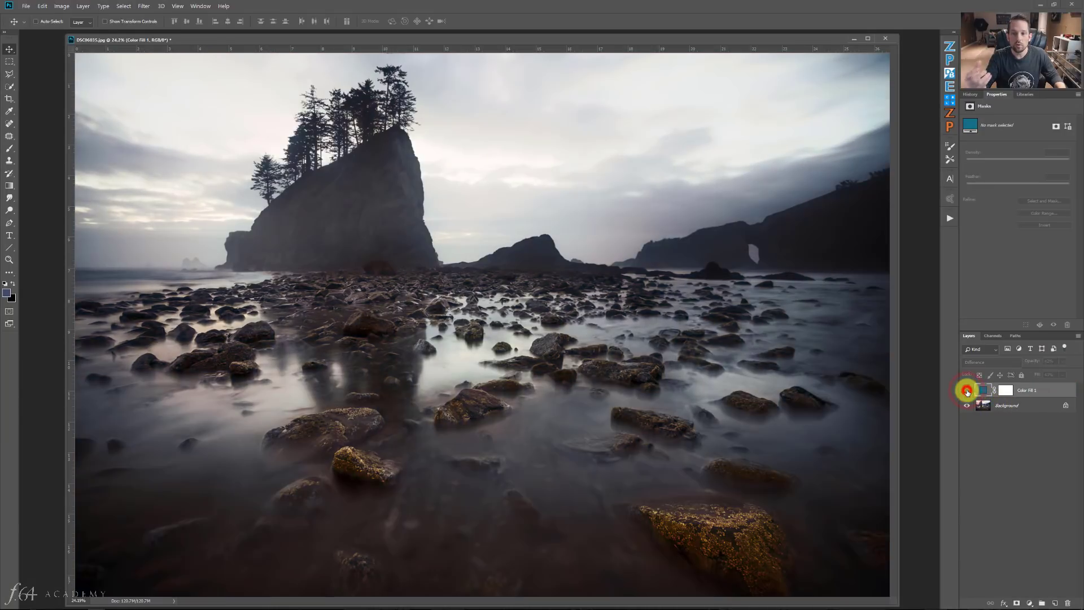
# Step: Hide the color fill effect in the darkest tones with a feathered Blend If shadow range on the underlying layer, and compare before and after
pyautogui.click(967, 391)
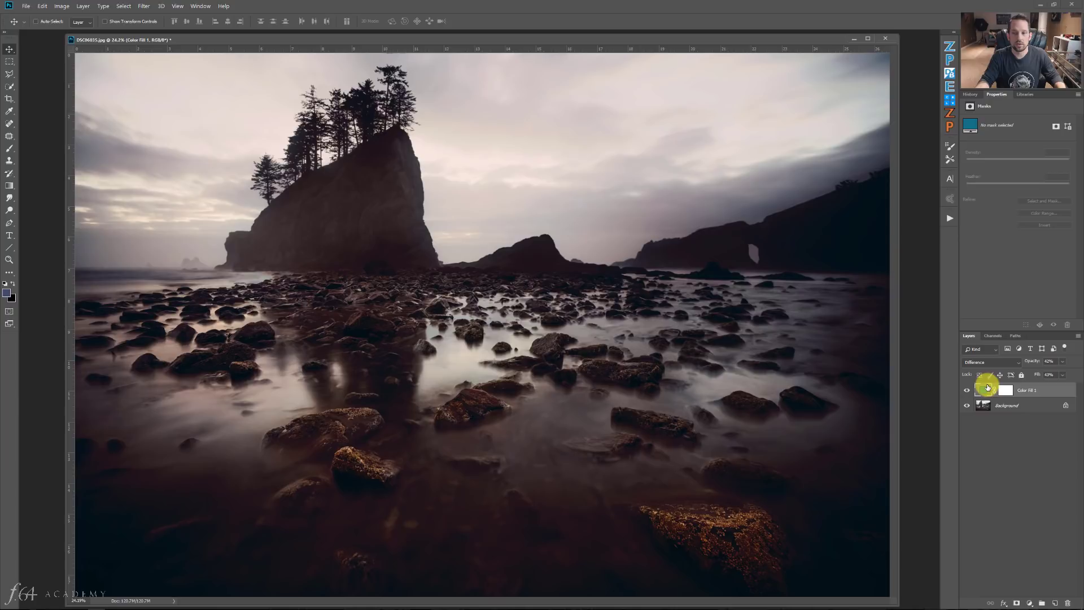
pyautogui.doubleClick(1057, 392)
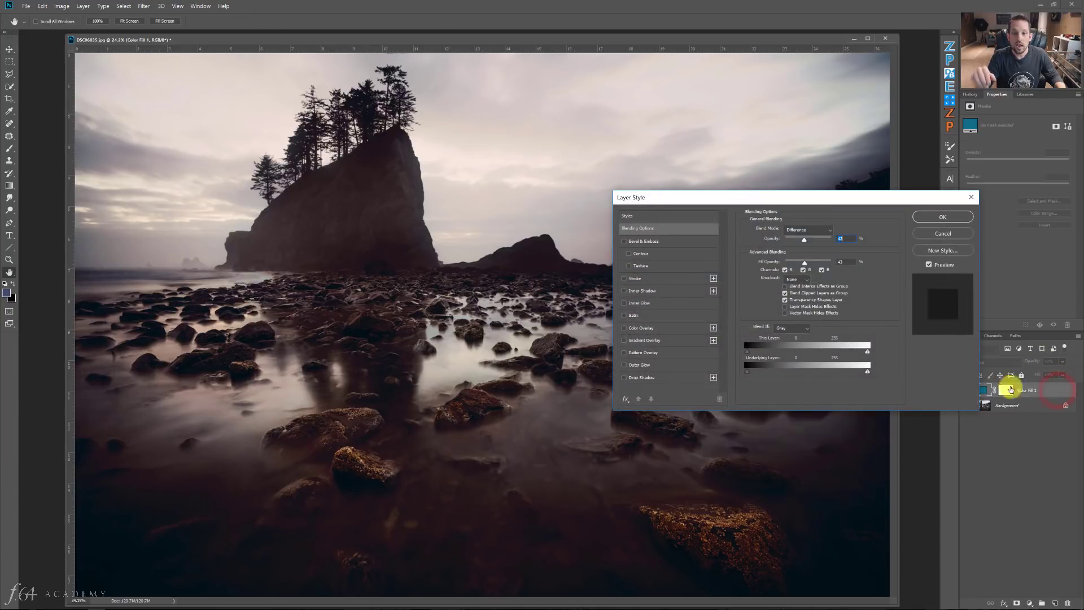
pyautogui.moveTo(748, 373); pyautogui.dragTo(779, 373)
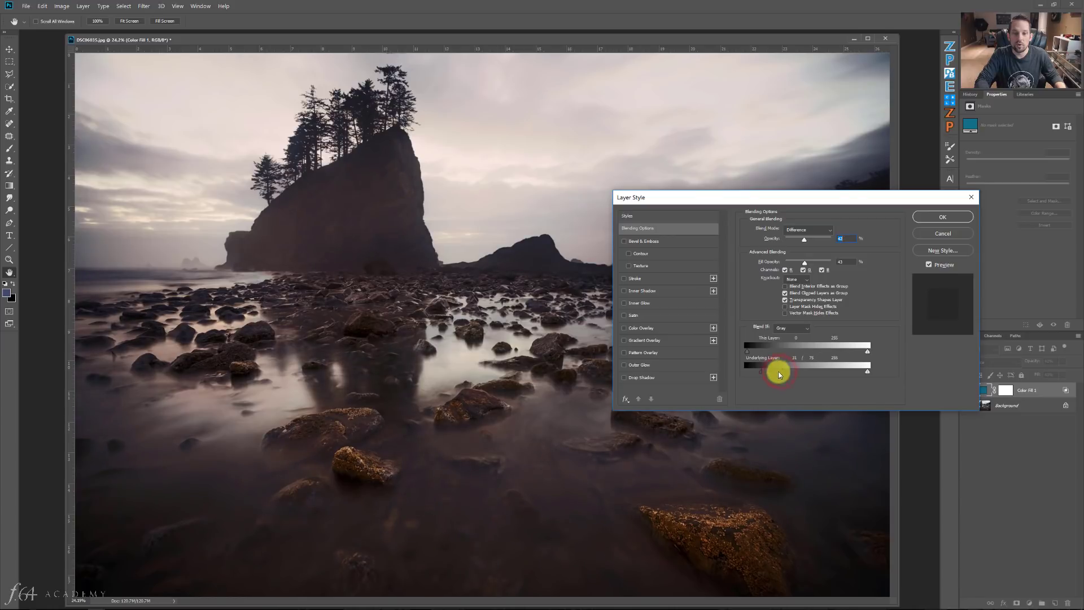
pyautogui.press('Return')
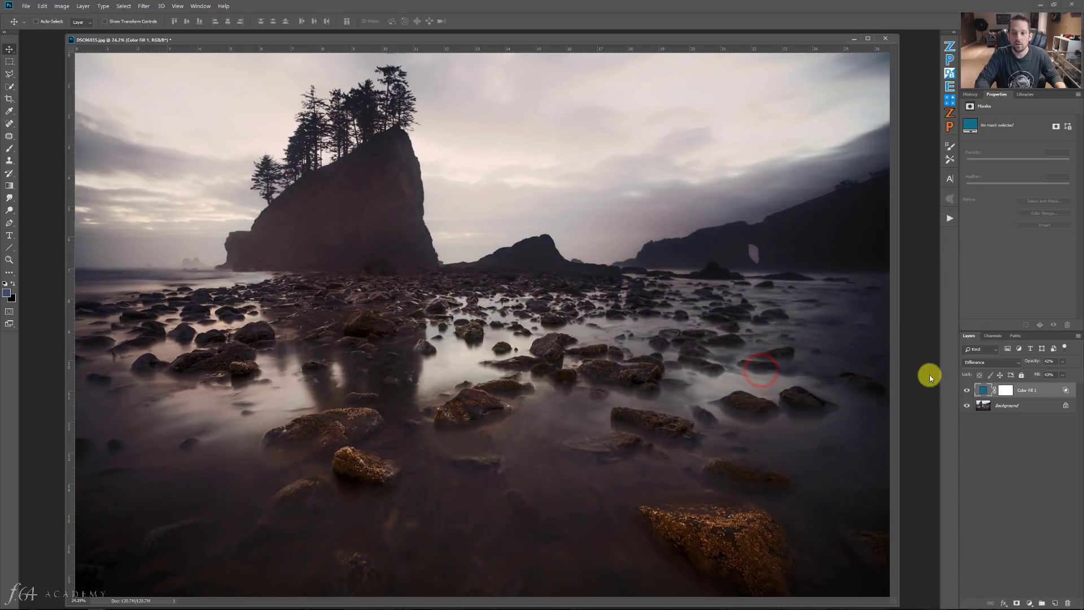
pyautogui.click(966, 390)
pyautogui.click(964, 389)
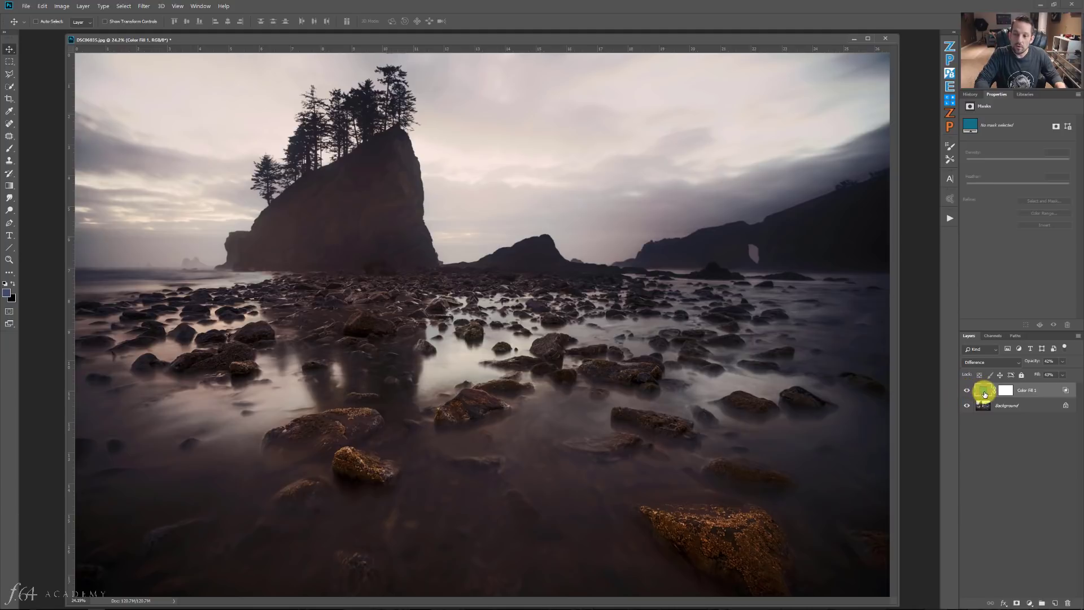
# Step: Try shifting the fill layer's hue to teal 418584 and green 578541, and discard the color change
pyautogui.doubleClick(983, 388)
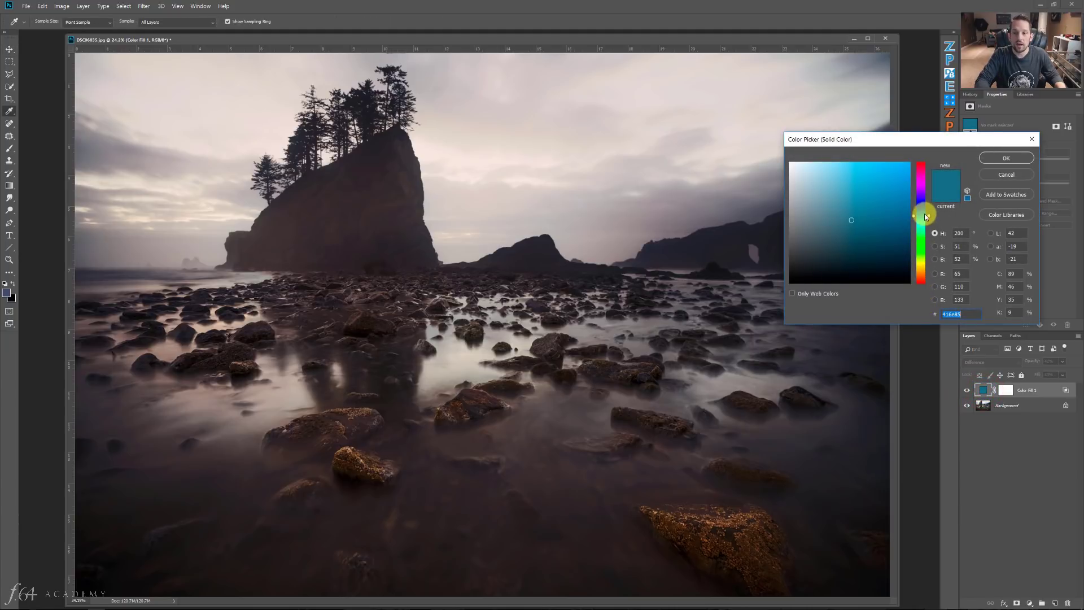
pyautogui.moveTo(924, 215)
pyautogui.mouseDown()
pyautogui.moveTo(924, 161)
pyautogui.moveTo(924, 236)
pyautogui.mouseUp()
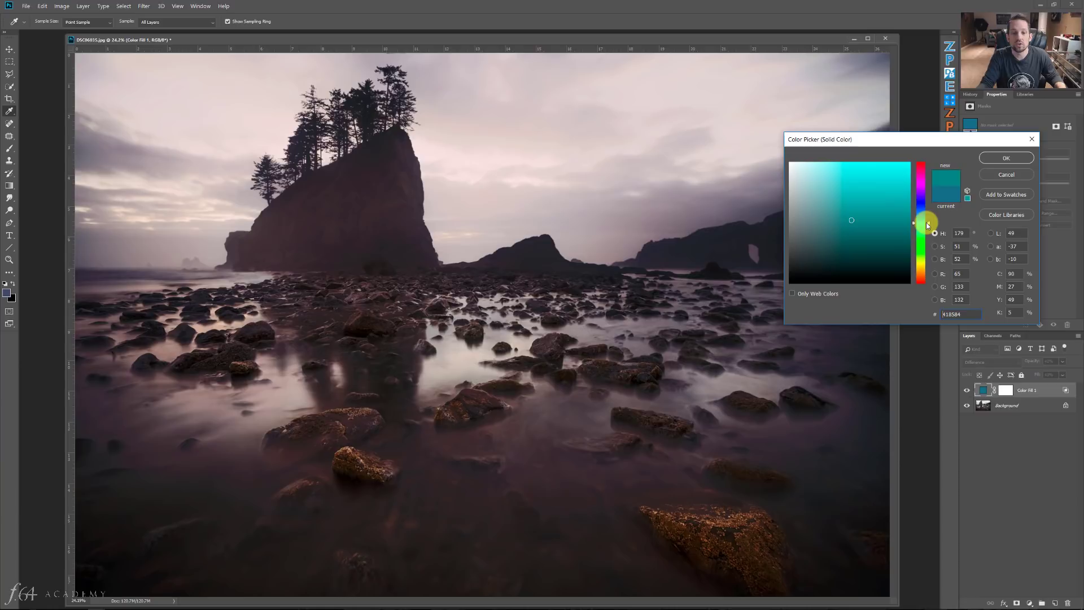
pyautogui.moveTo(927, 225); pyautogui.dragTo(930, 250)
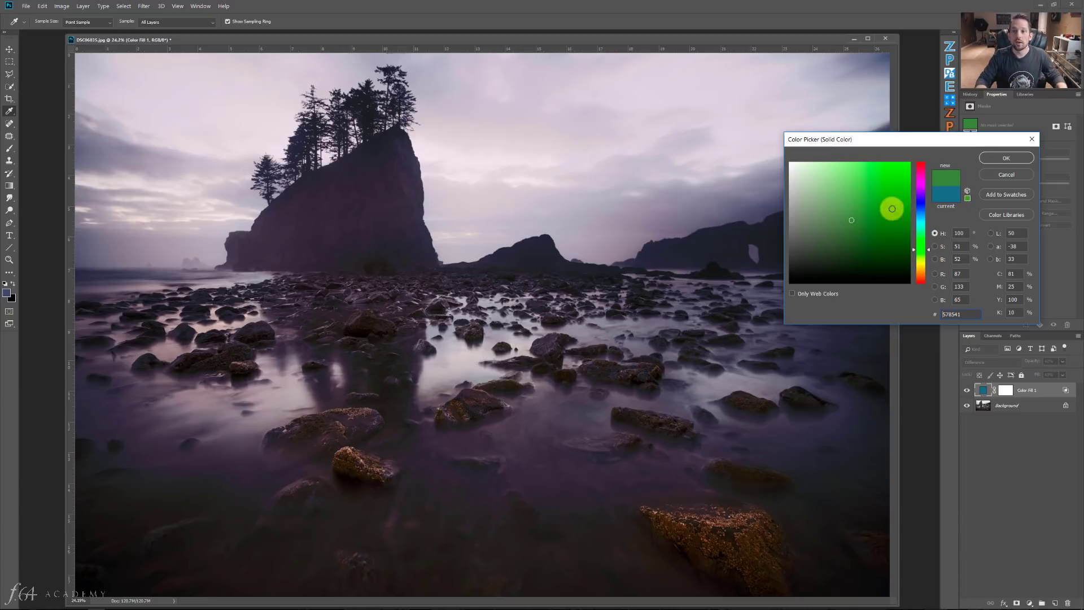
pyautogui.click(989, 175)
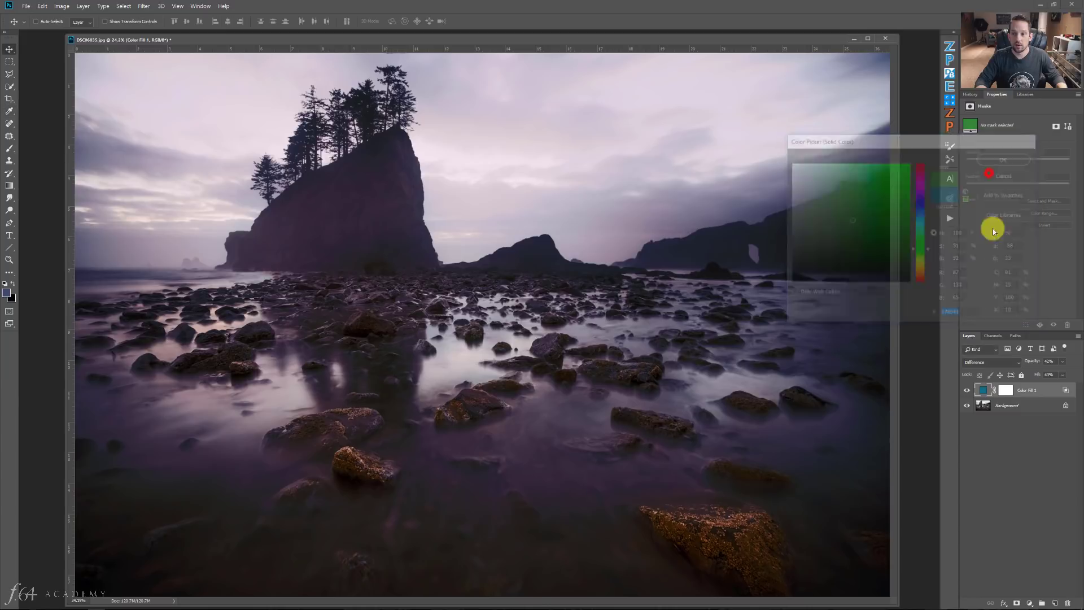
# Step: Set both the Fill and the Opacity of the color fill layer to 100%
pyautogui.click(1058, 375)
pyautogui.write('100')
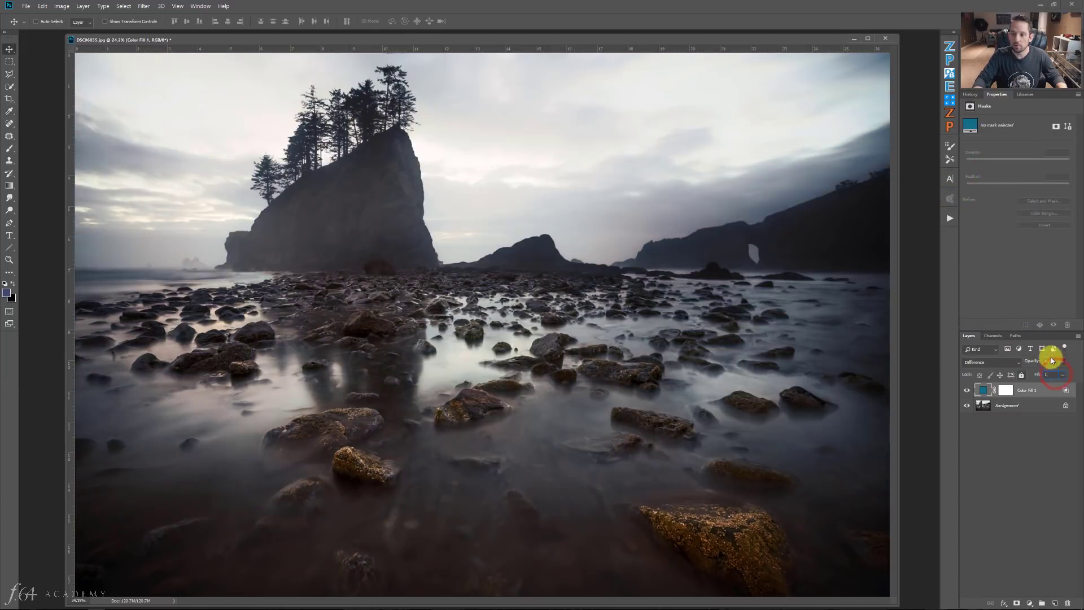
pyautogui.click(1054, 360)
pyautogui.write('100')
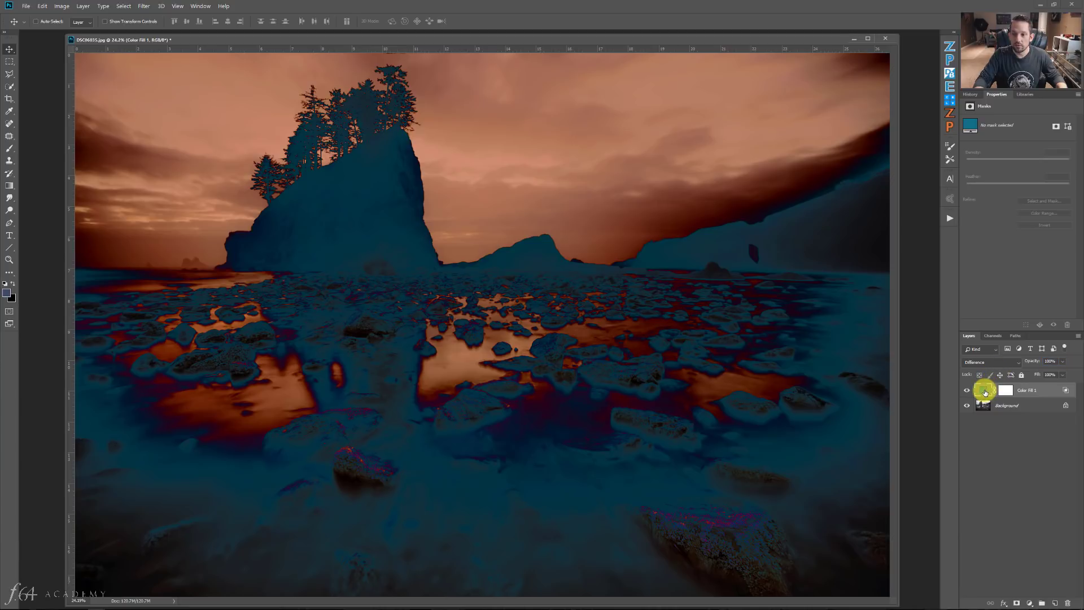
# Step: Compare light and dark muted blues, plus pure black 000000, as the color of the fill layer
pyautogui.doubleClick(983, 390)
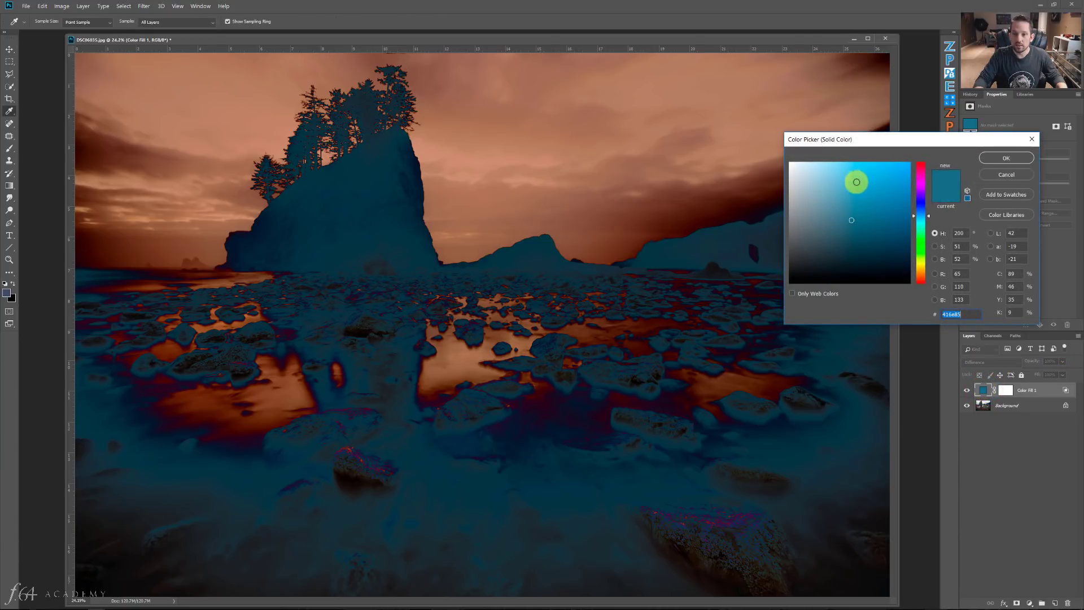
pyautogui.click(821, 186)
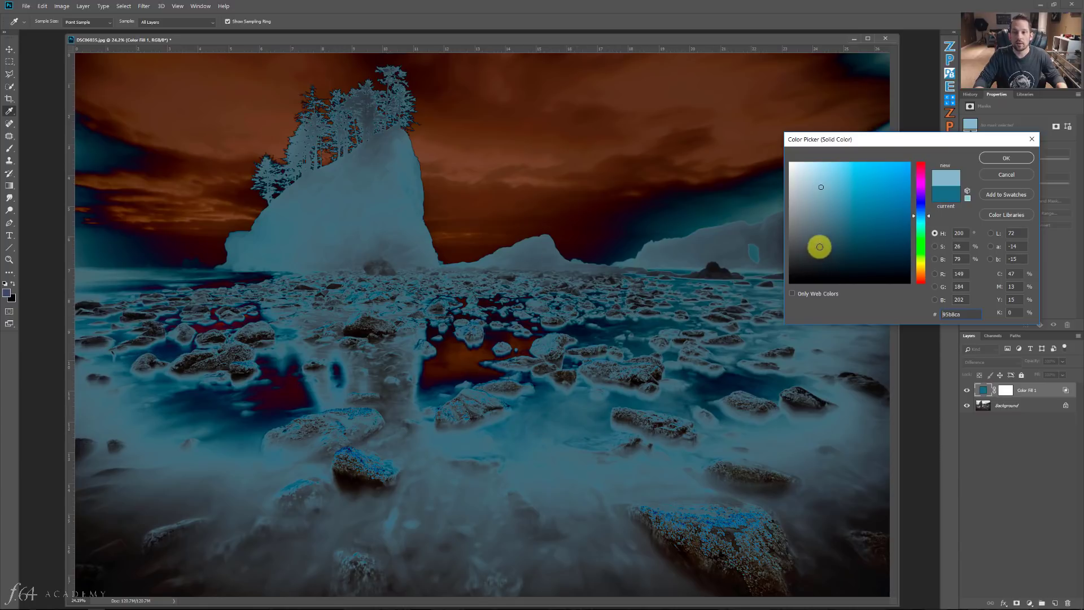
pyautogui.click(818, 245)
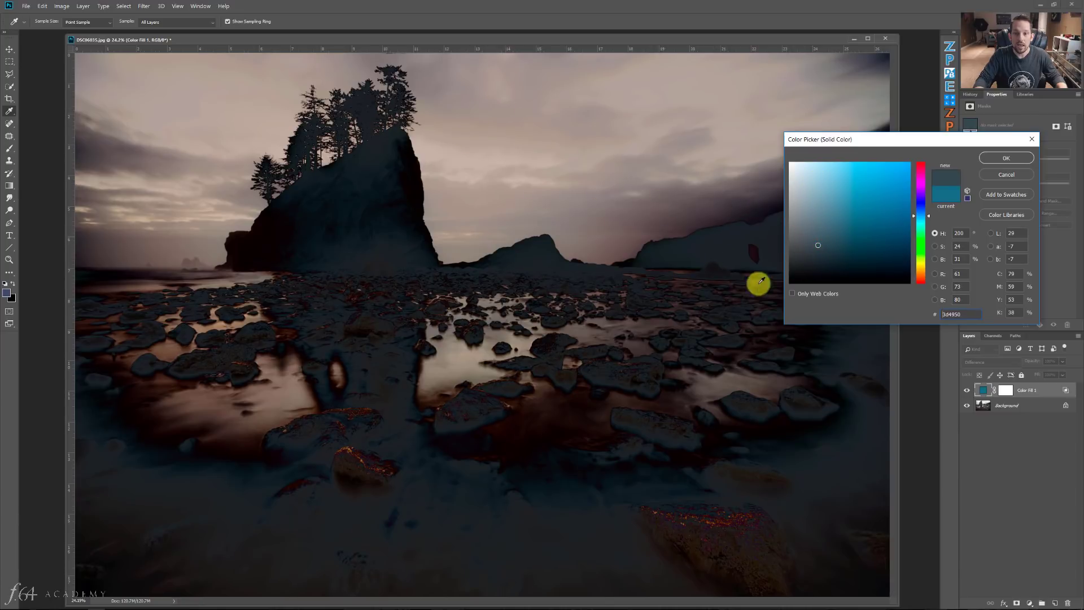
pyautogui.click(815, 186)
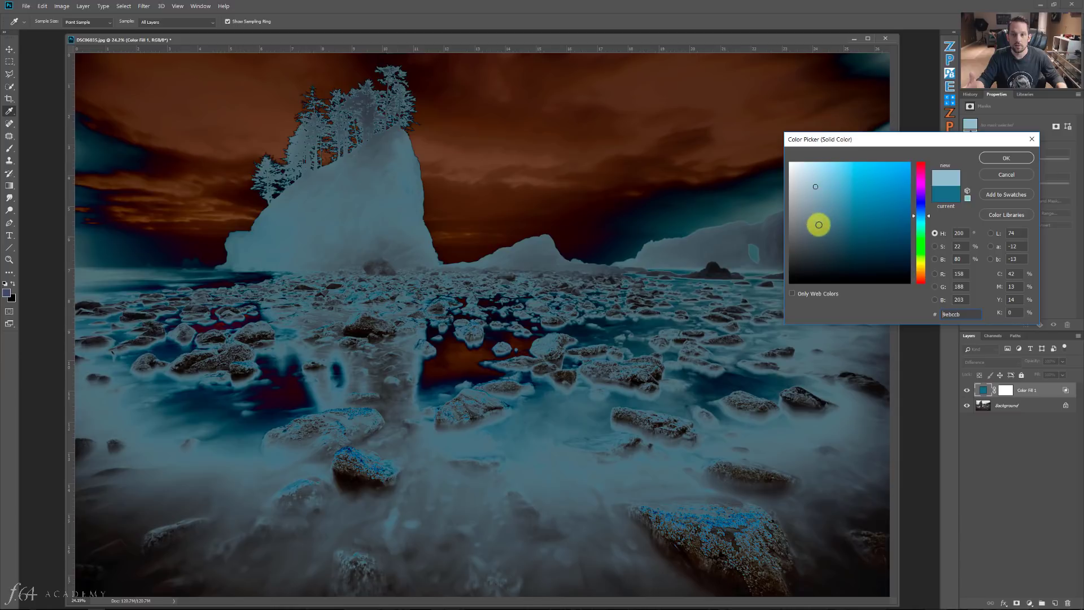
pyautogui.click(816, 246)
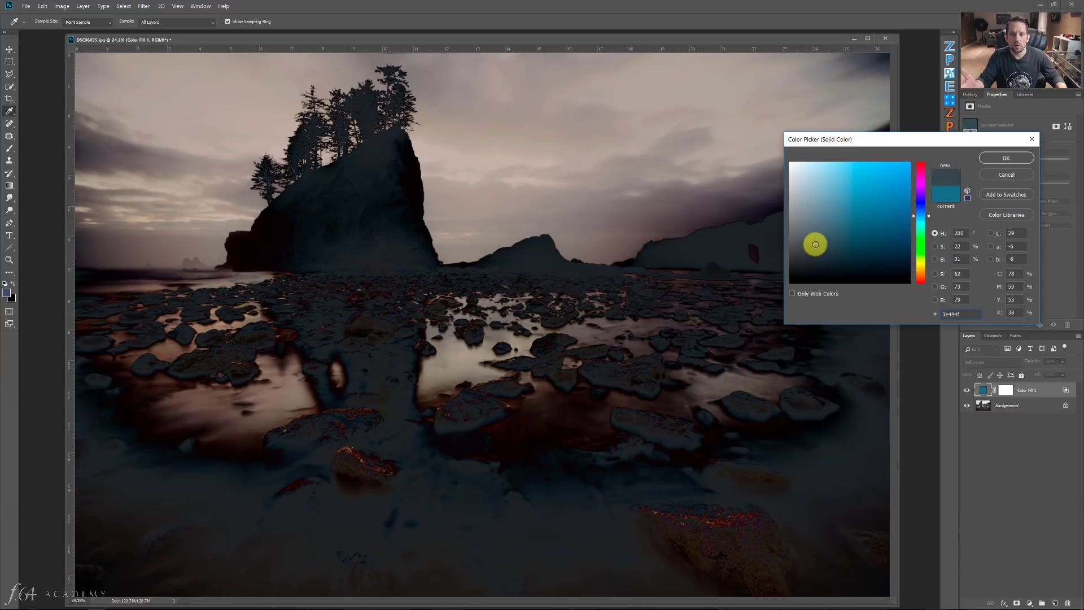
pyautogui.moveTo(816, 244); pyautogui.dragTo(791, 282)
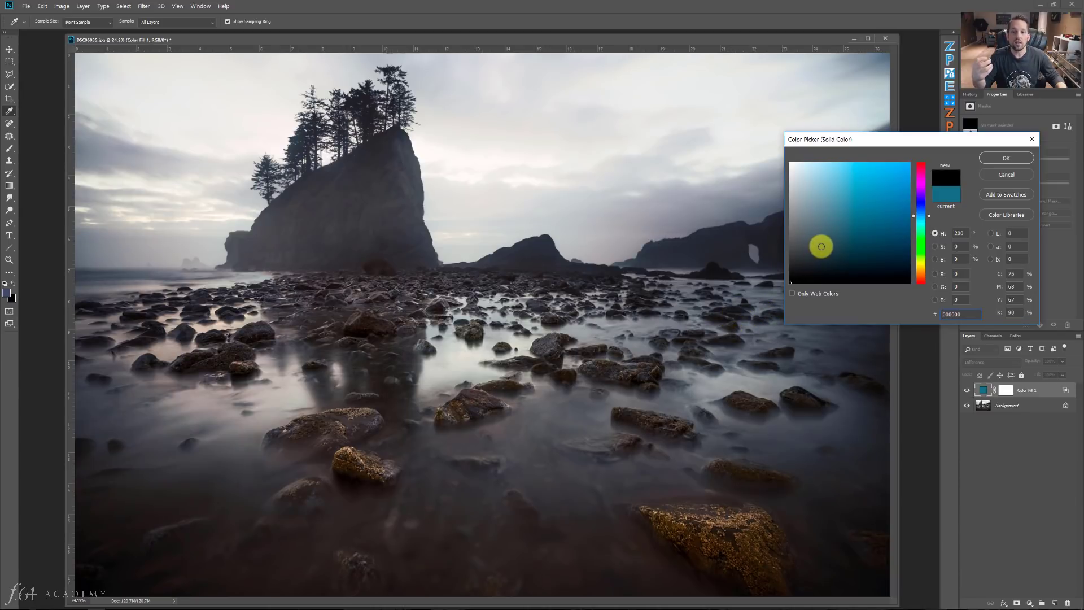
pyautogui.click(820, 246)
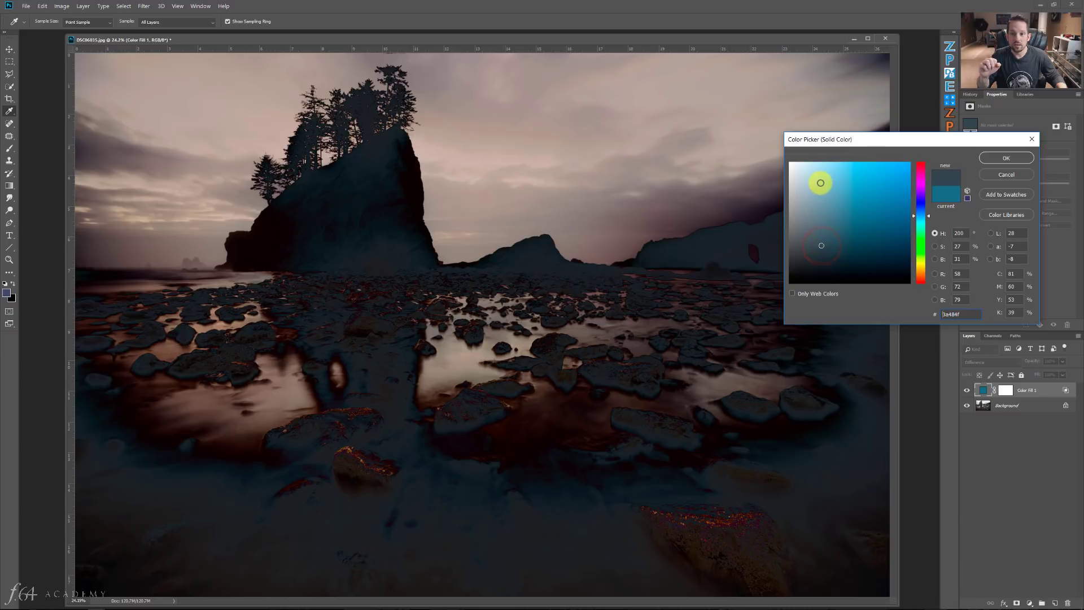
# Step: Preview pale, medium, dark and fully saturated 00a8ff blues for the fill layer, and discard the color change
pyautogui.click(820, 183)
pyautogui.click(848, 217)
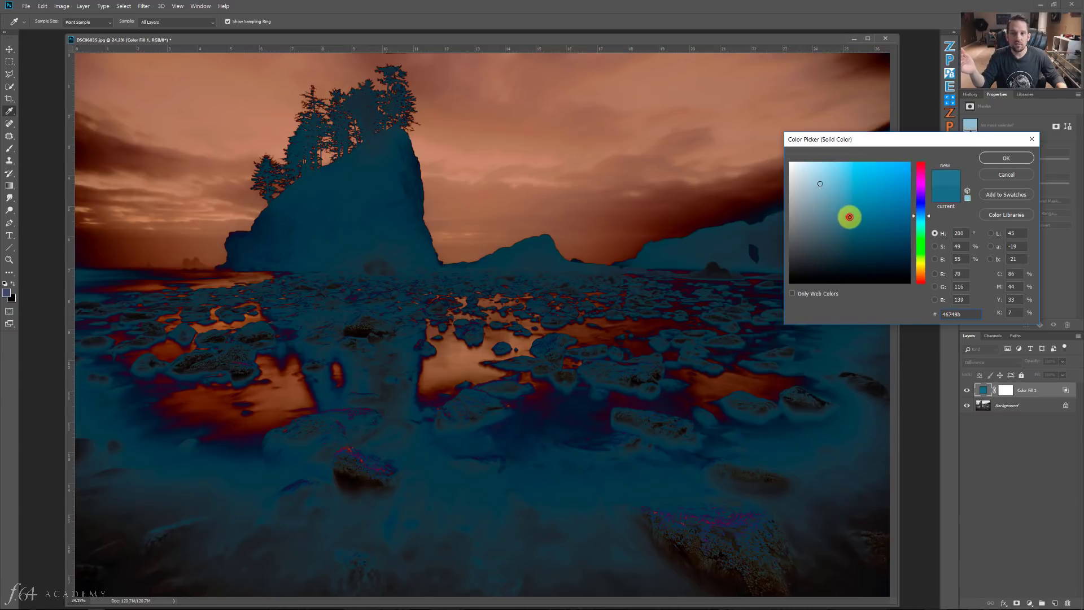
pyautogui.moveTo(882, 185); pyautogui.dragTo(910, 161)
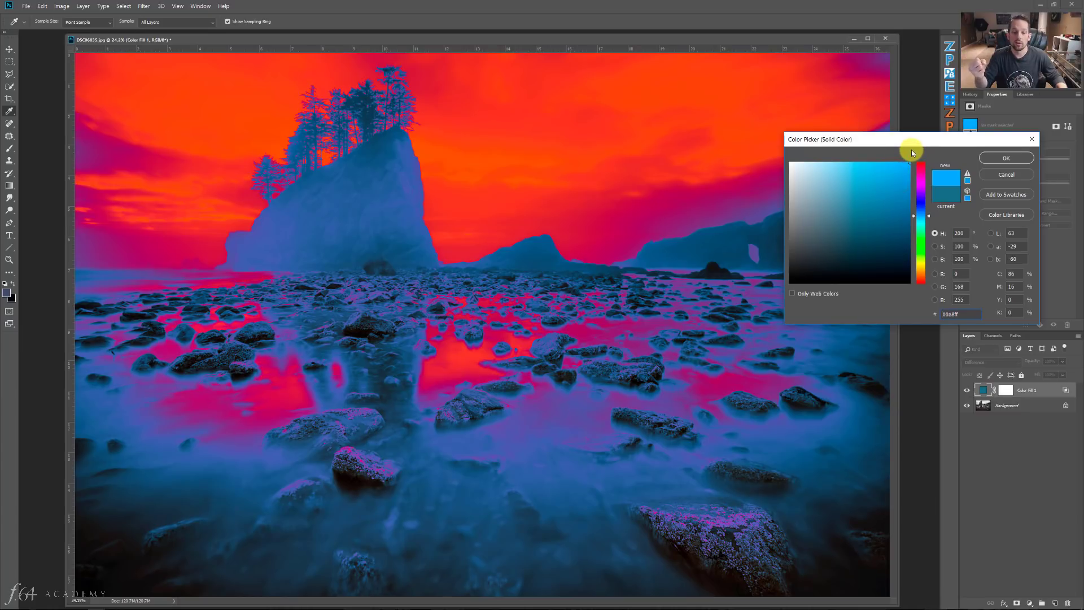
pyautogui.click(822, 190)
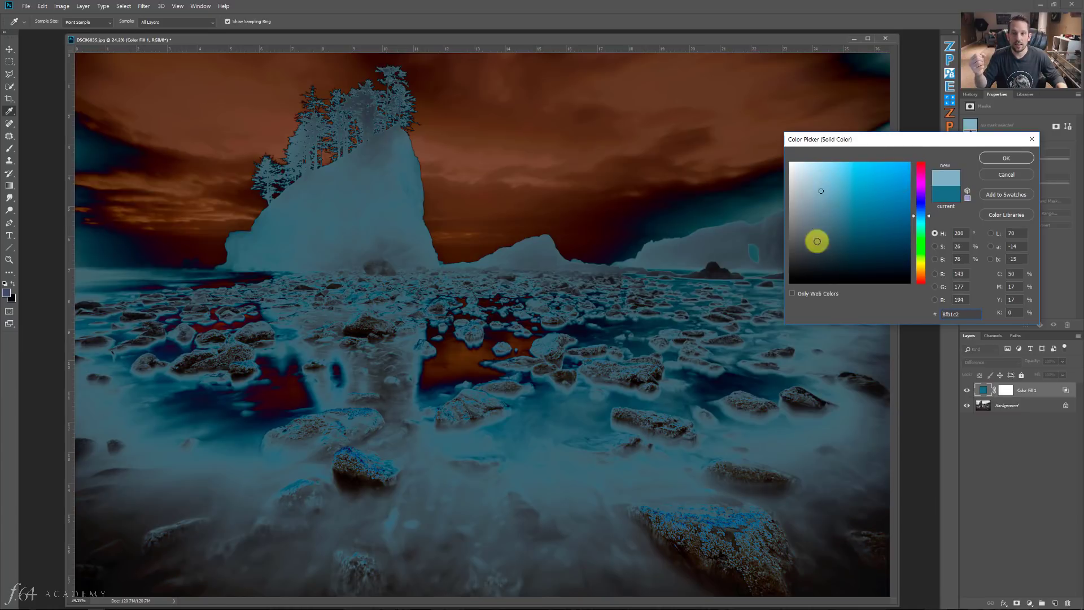
pyautogui.click(820, 248)
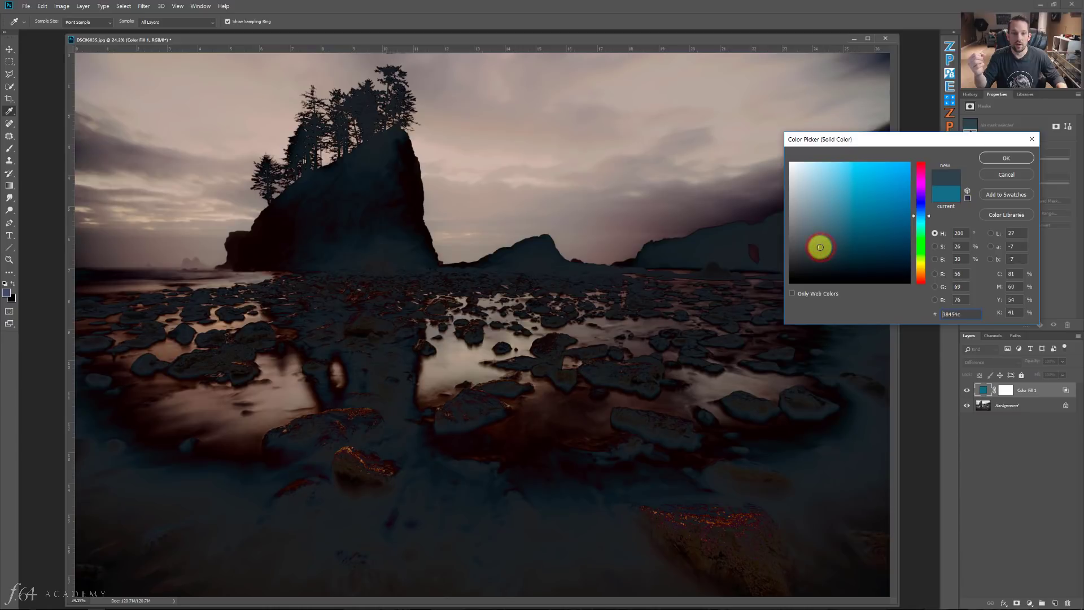
pyautogui.click(851, 216)
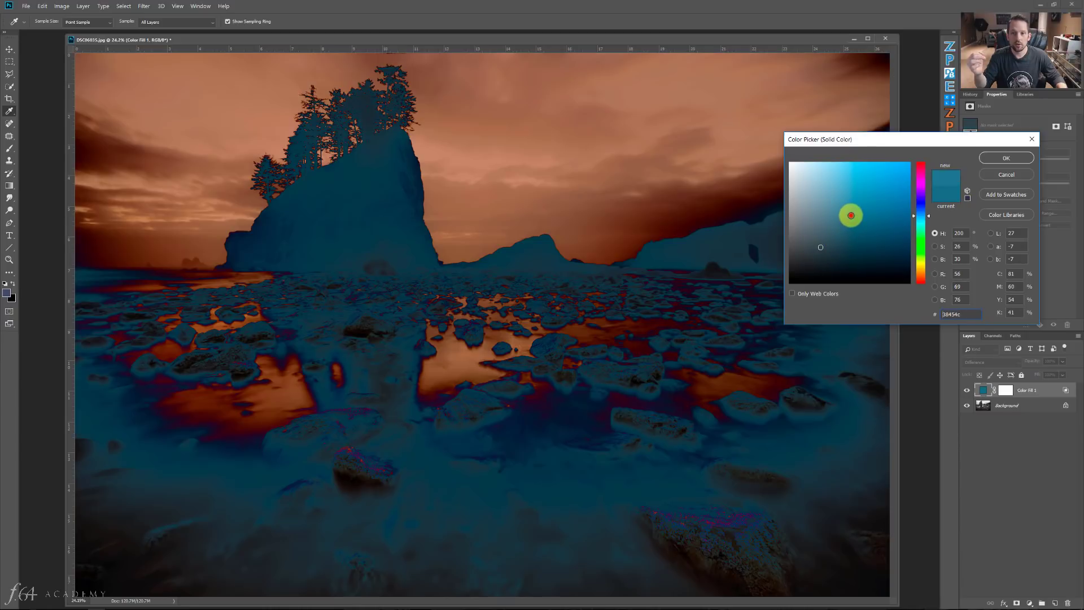
pyautogui.moveTo(871, 194); pyautogui.dragTo(941, 138)
pyautogui.click(1002, 175)
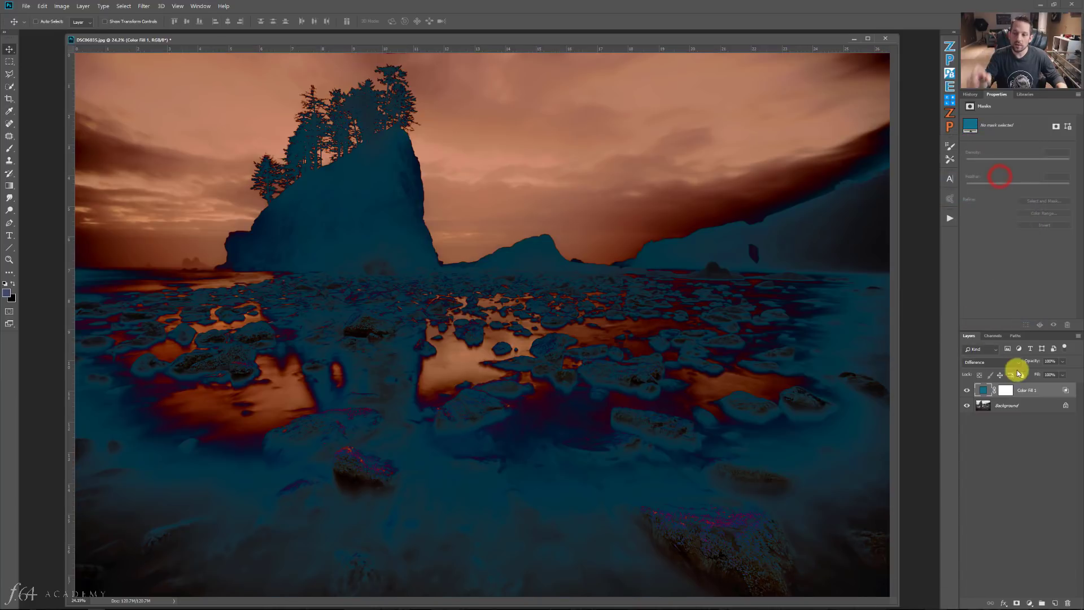
# Step: Delete the color fill layer and play the Difference Lite action from the Difference Blend Mode set
pyautogui.press('Delete')
pyautogui.click(951, 219)
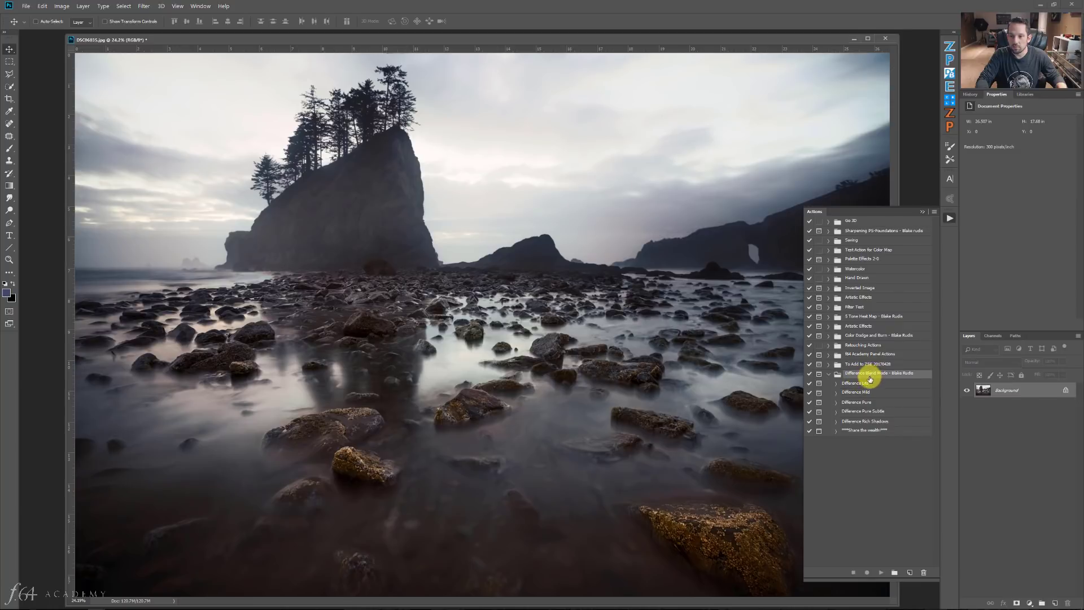
pyautogui.click(851, 385)
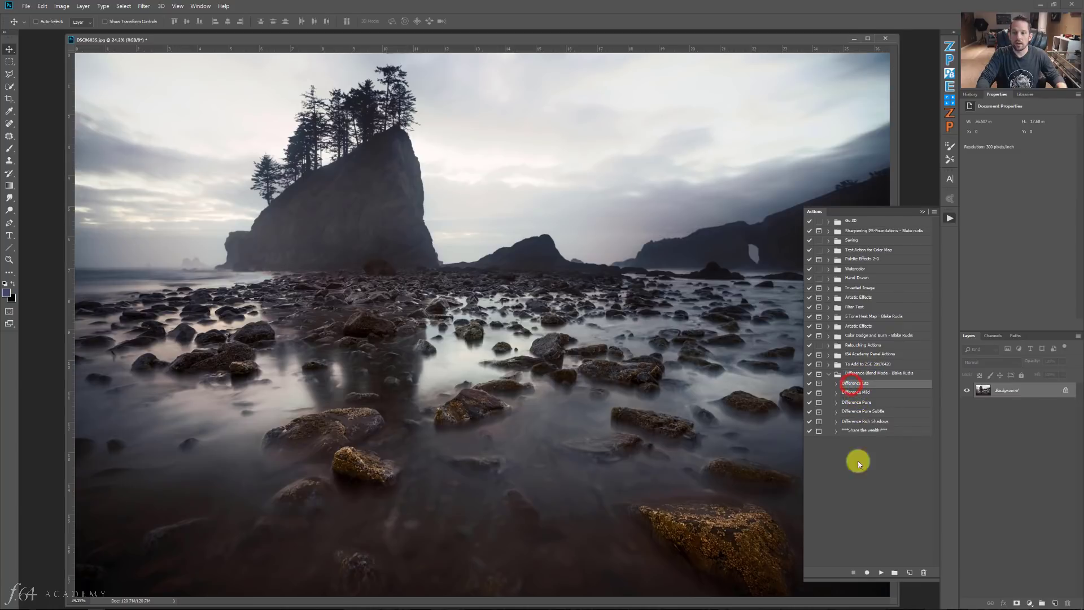
pyautogui.click(881, 573)
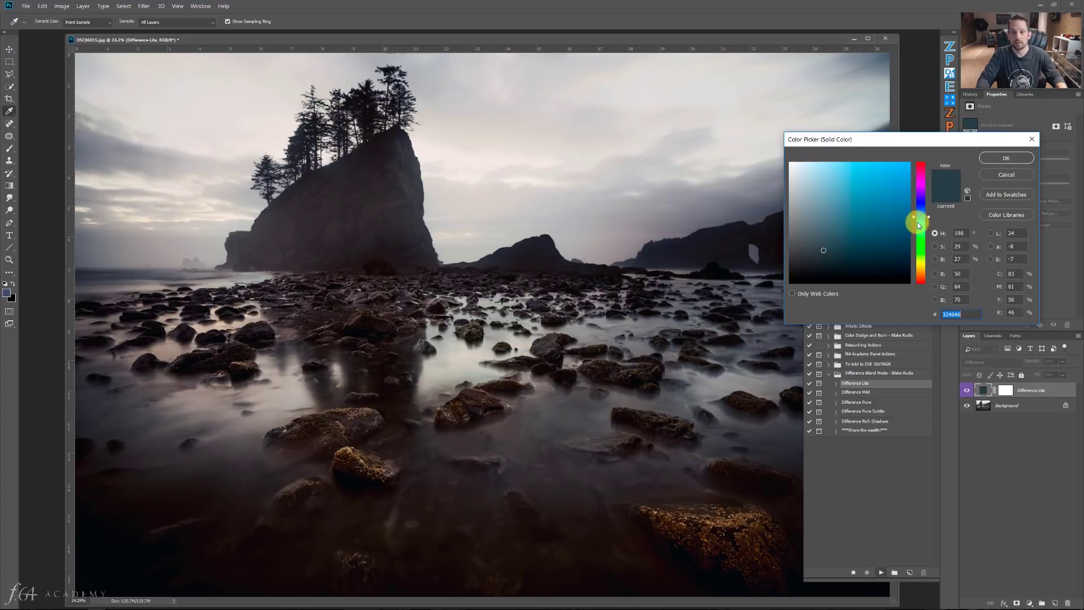
# Step: Try purple 403246 and dark green 324637 as the Difference Lite fill color, and delete that layer
pyautogui.moveTo(917, 220)
pyautogui.mouseDown()
pyautogui.moveTo(919, 249)
pyautogui.moveTo(913, 188)
pyautogui.mouseUp()
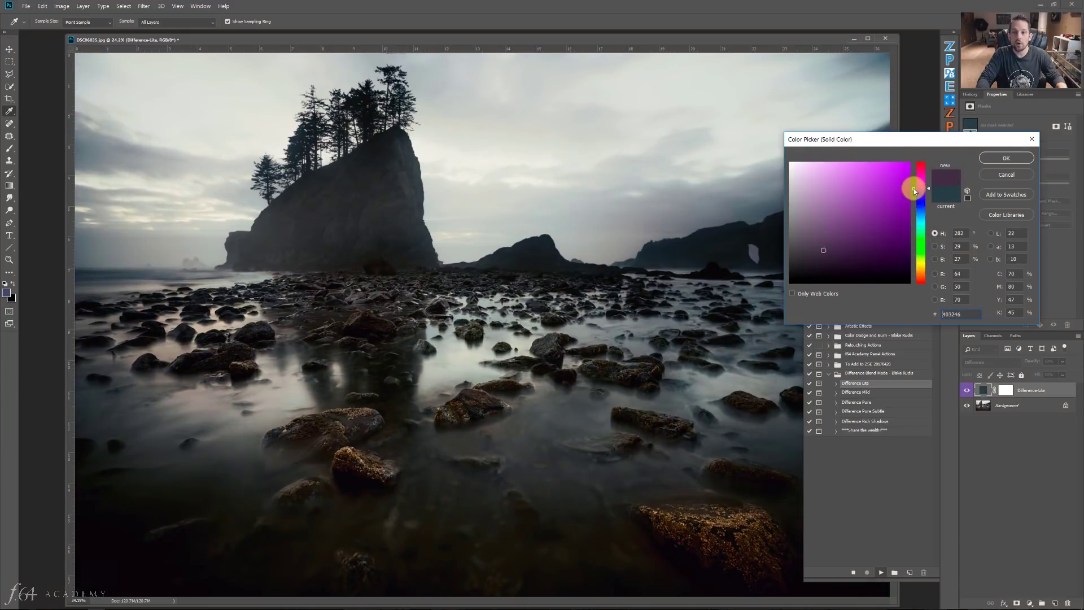
pyautogui.click(823, 251)
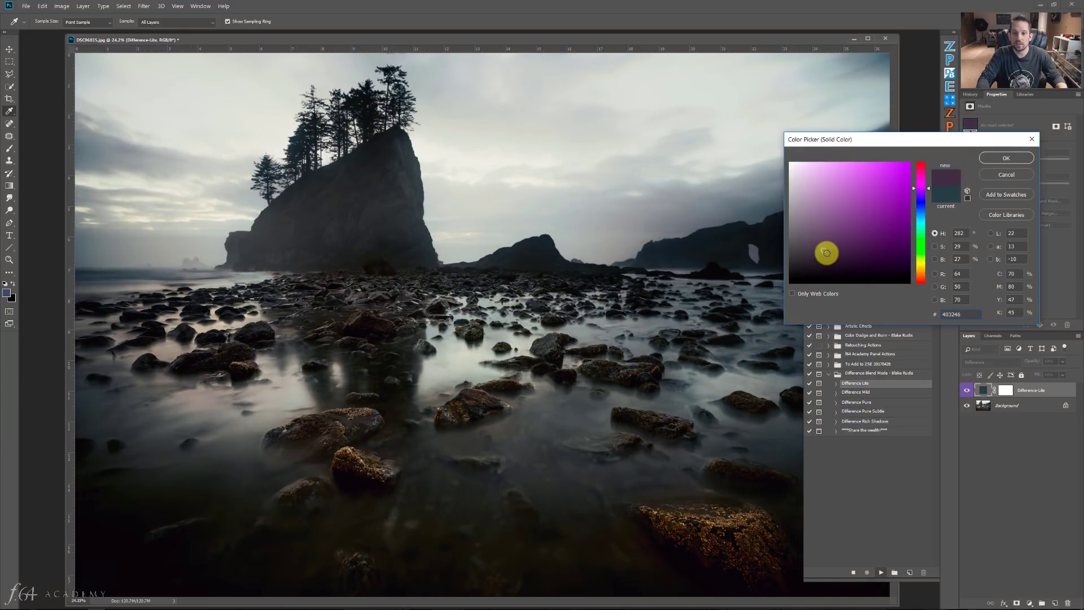
pyautogui.moveTo(924, 188); pyautogui.dragTo(927, 235)
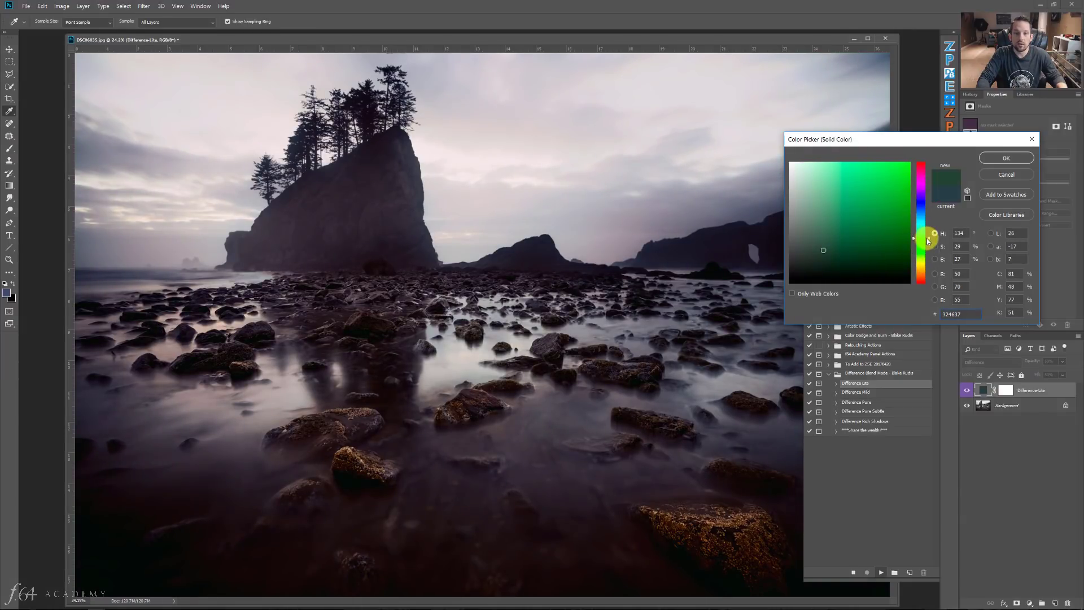
pyautogui.click(1006, 158)
pyautogui.press('Delete')
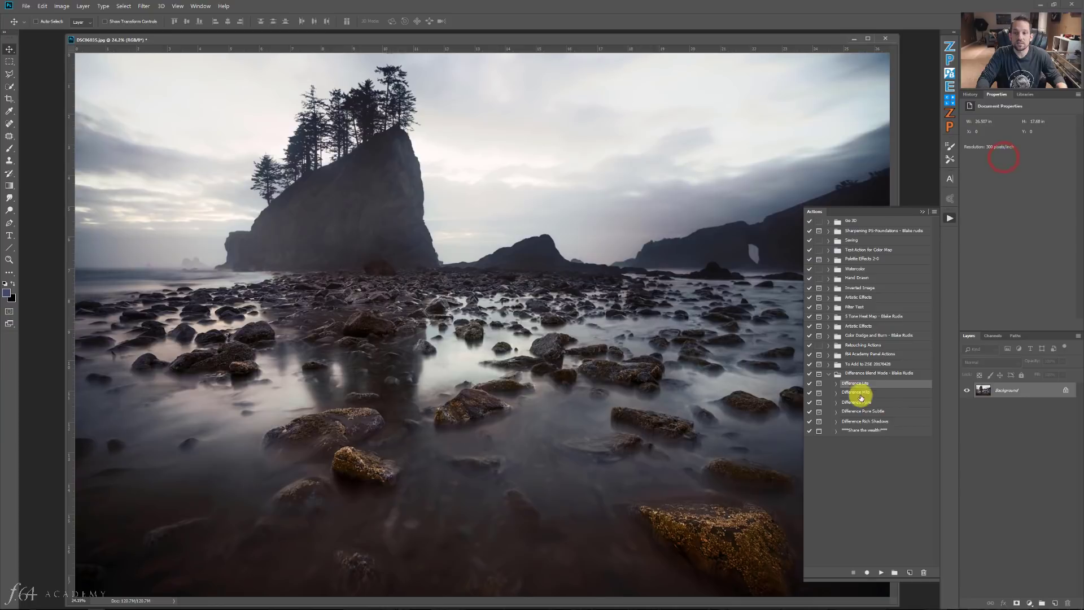
# Step: Play the Difference Mild action with its fill hue shifted to teal, and lower the new layer's Opacity to about 26%
pyautogui.click(857, 392)
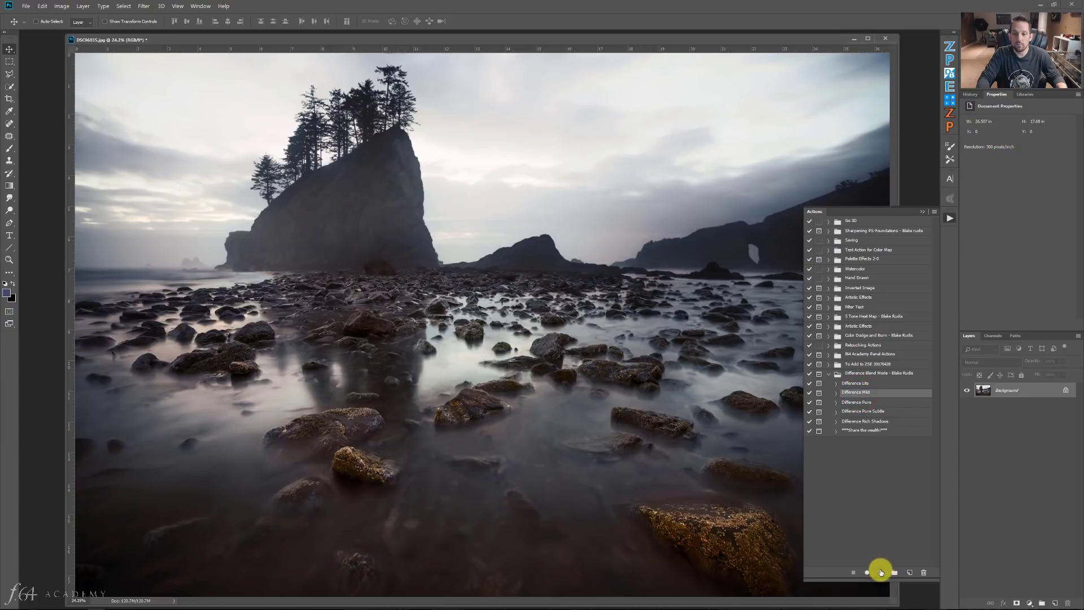
pyautogui.click(880, 572)
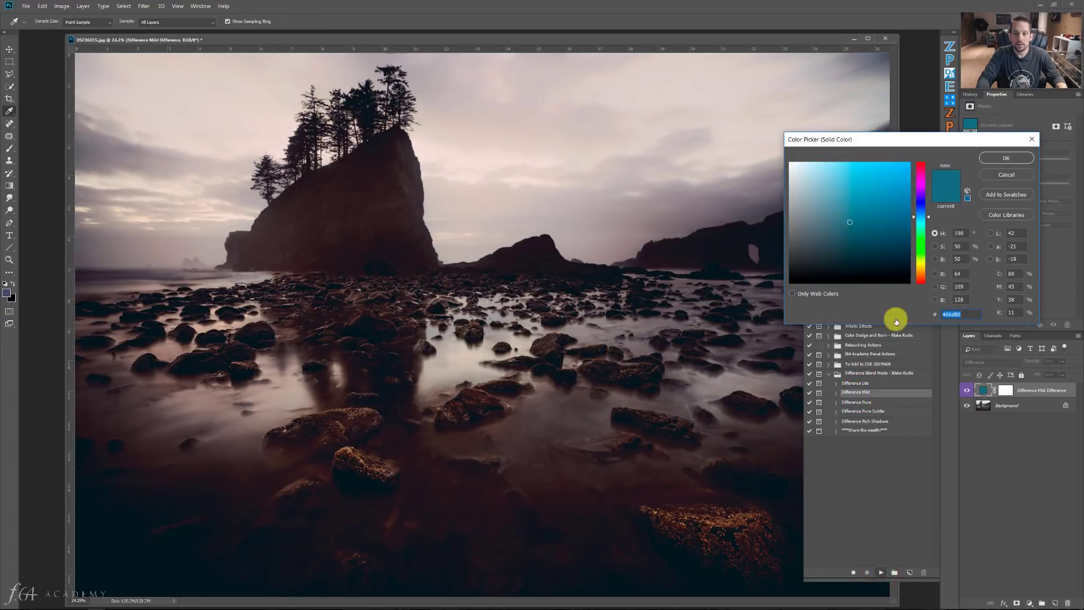
pyautogui.moveTo(921, 219)
pyautogui.mouseDown()
pyautogui.moveTo(922, 269)
pyautogui.moveTo(914, 202)
pyautogui.moveTo(916, 224)
pyautogui.mouseUp()
pyautogui.press('Return')
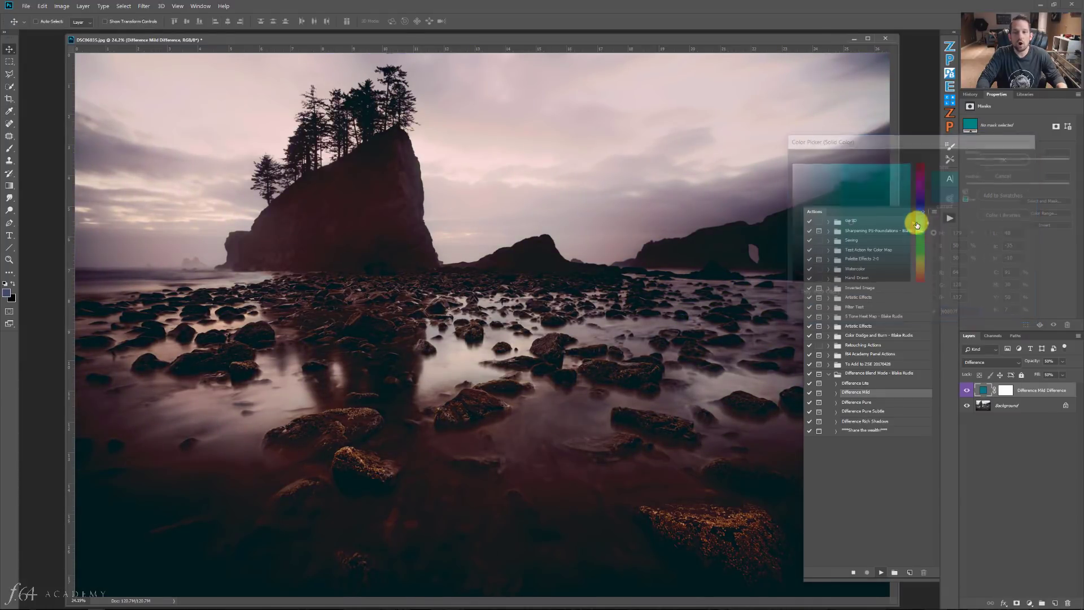
pyautogui.moveTo(1062, 361); pyautogui.dragTo(1043, 374)
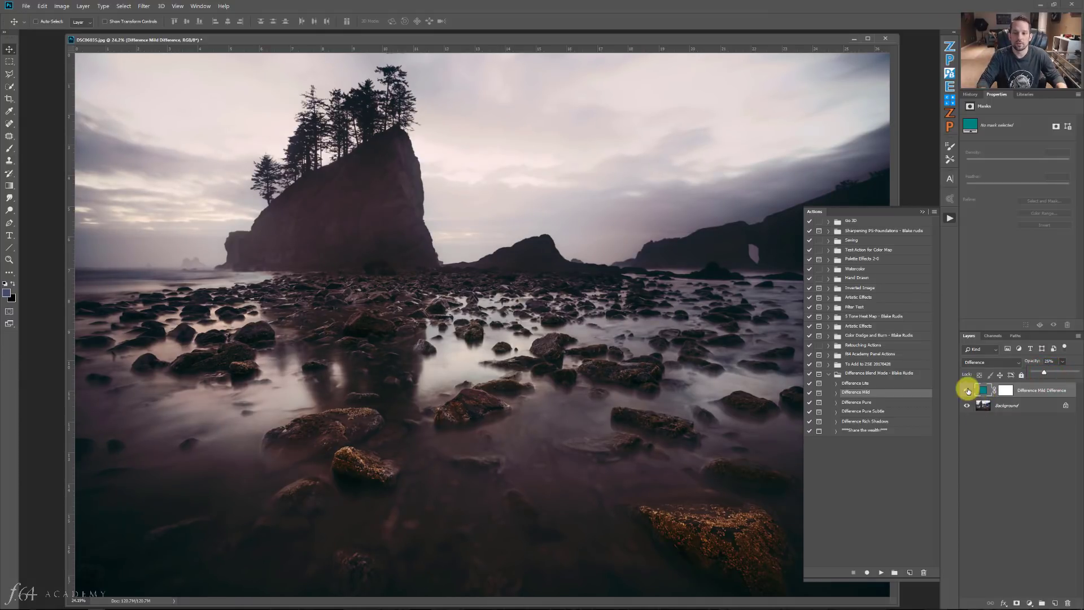
# Step: Compare the photo with and without the Difference Mild layer, and delete that layer
pyautogui.click(967, 390)
pyautogui.click(967, 390)
pyautogui.press('Delete')
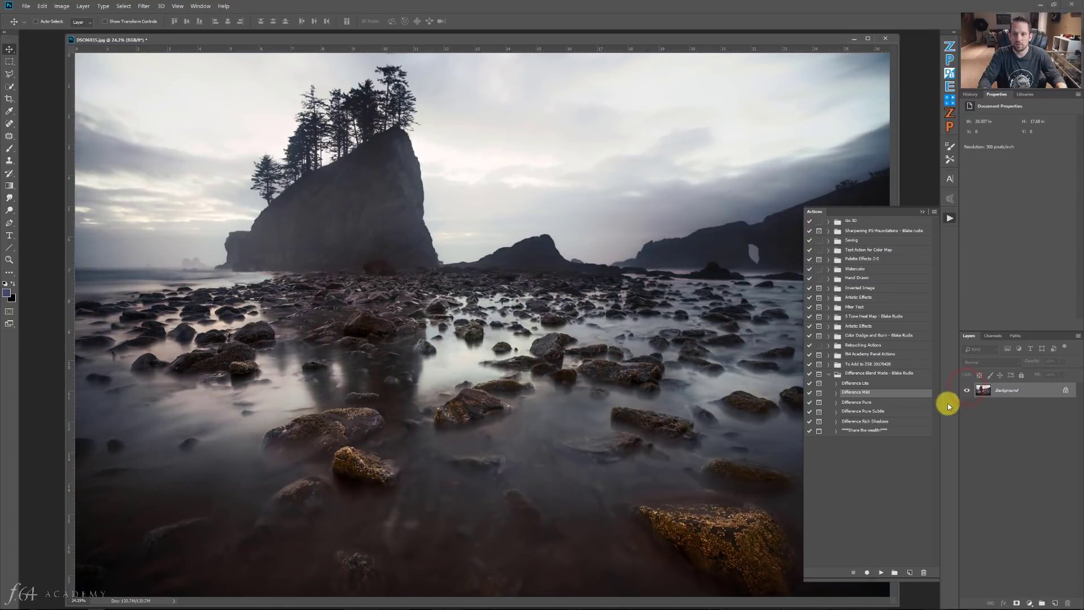
# Step: Play the Difference Pure action, preview blue 005aff, yellow fff000 and blue 0042ff fills without keeping them, and delete its layer
pyautogui.click(864, 402)
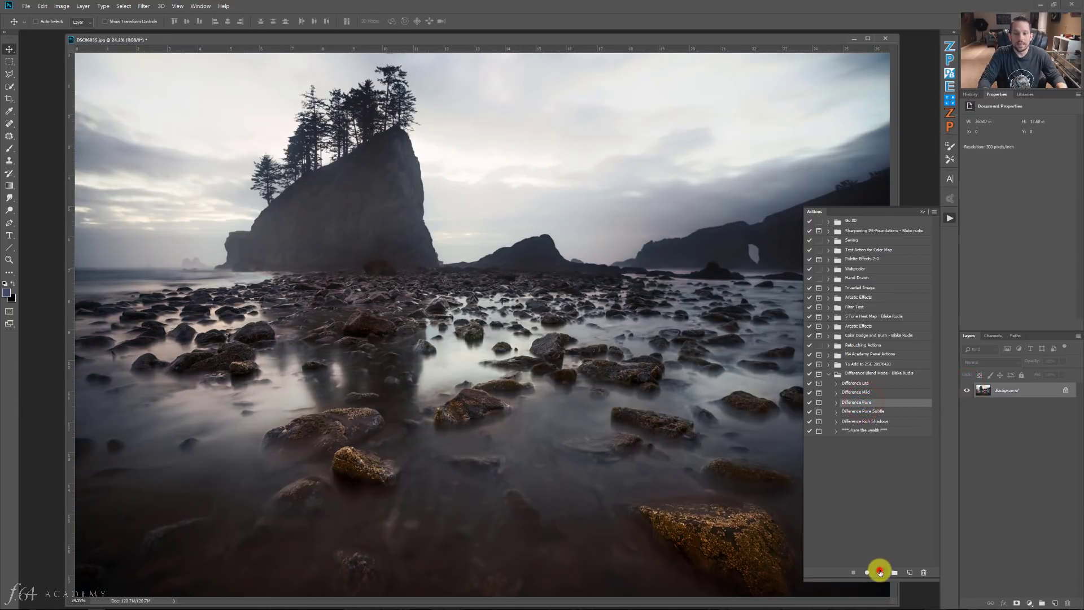
pyautogui.click(880, 571)
pyautogui.moveTo(920, 212)
pyautogui.mouseDown()
pyautogui.moveTo(919, 166)
pyautogui.moveTo(928, 267)
pyautogui.moveTo(924, 210)
pyautogui.mouseUp()
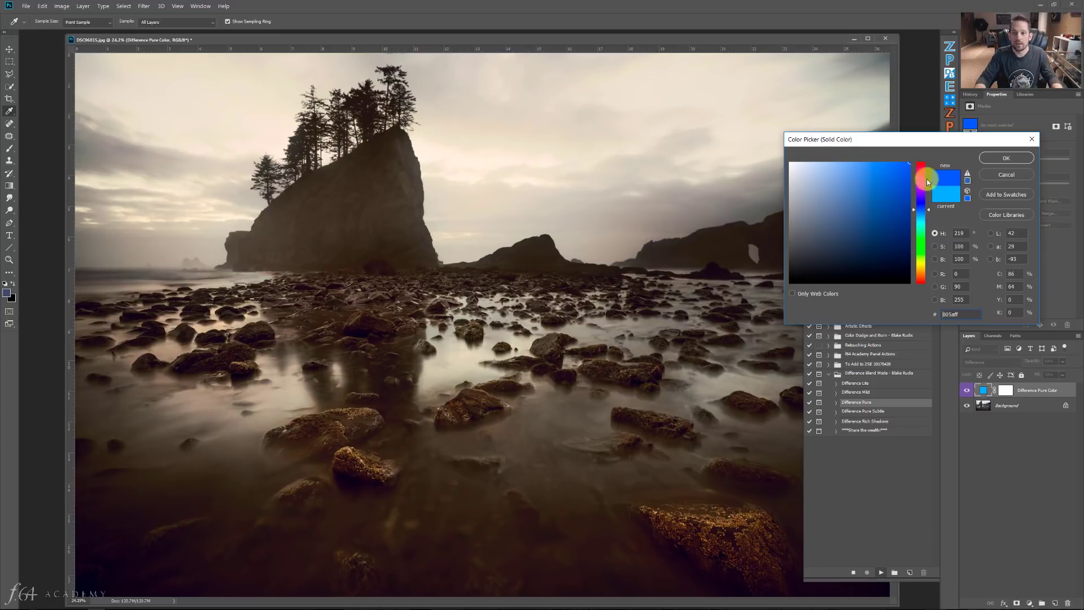
pyautogui.moveTo(924, 212); pyautogui.dragTo(922, 265)
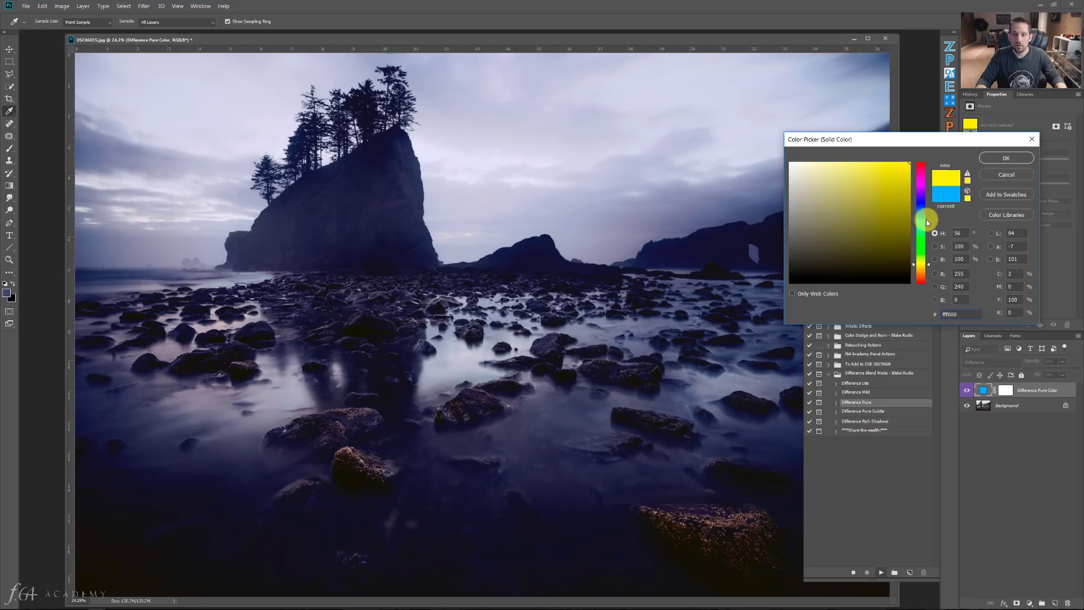
pyautogui.moveTo(926, 219)
pyautogui.mouseDown()
pyautogui.moveTo(927, 191)
pyautogui.moveTo(929, 208)
pyautogui.mouseUp()
pyautogui.click(1005, 176)
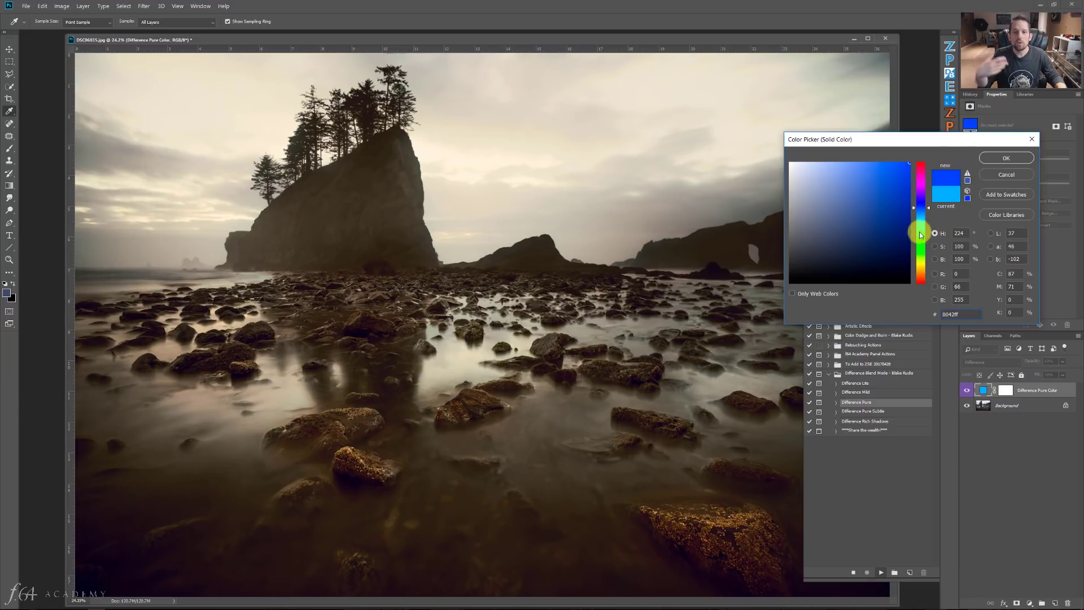
pyautogui.click(990, 176)
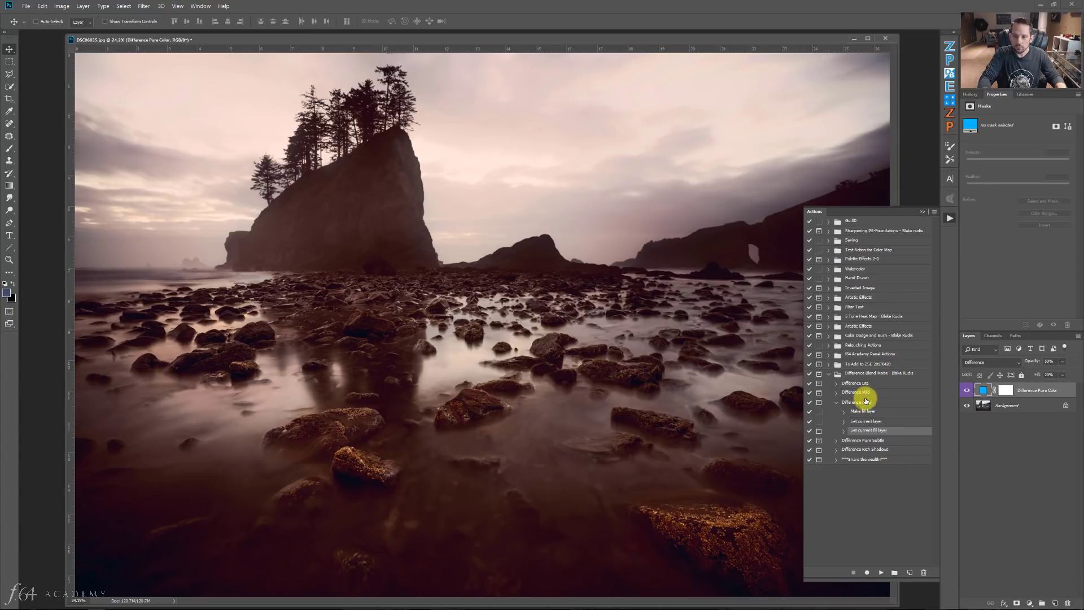
pyautogui.press('Delete')
# Step: Play the Difference Pure Subtle action and set its fill color to bright green 00ff0c
pyautogui.click(837, 402)
pyautogui.click(841, 412)
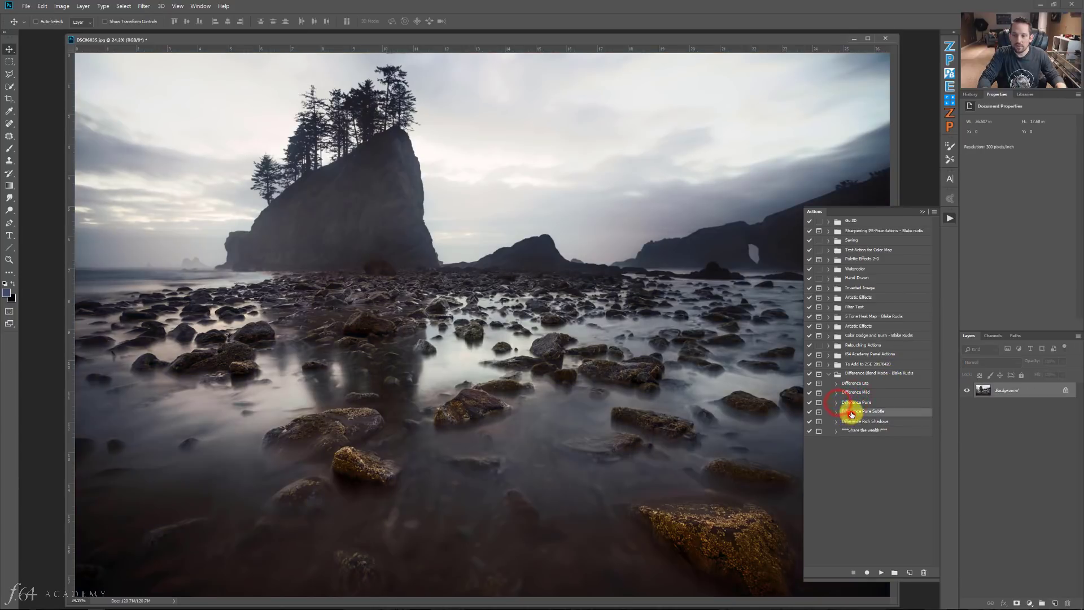
pyautogui.click(881, 572)
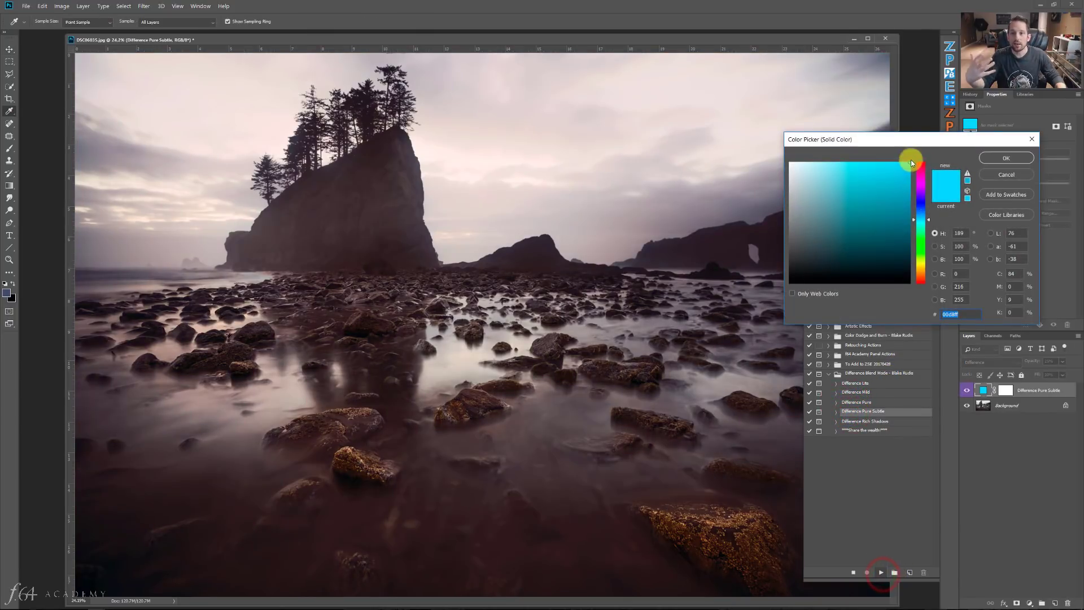
pyautogui.moveTo(913, 145); pyautogui.dragTo(665, 171)
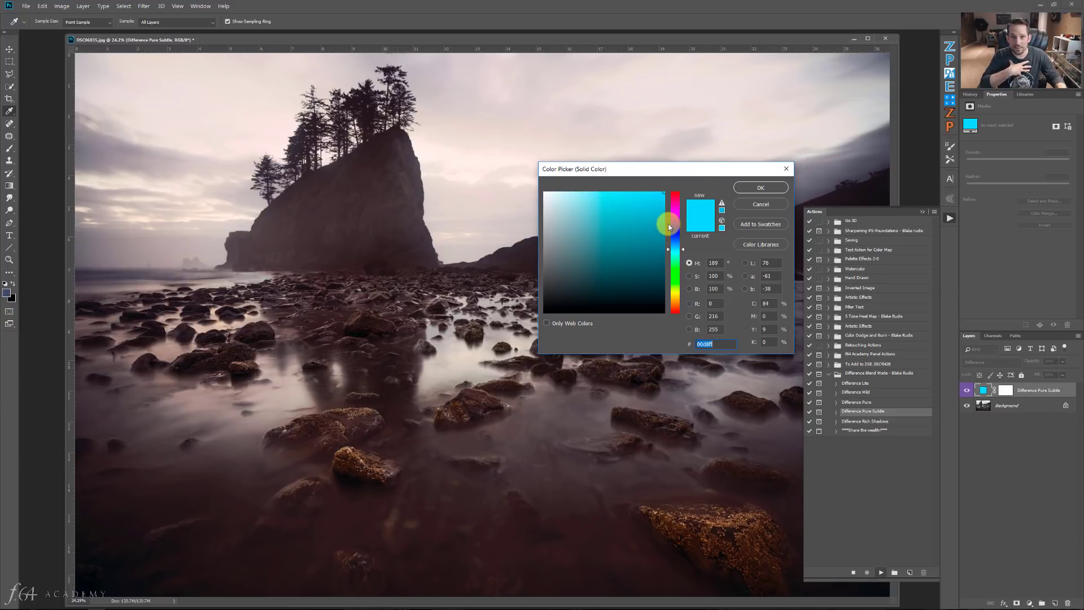
pyautogui.moveTo(686, 246)
pyautogui.mouseDown()
pyautogui.moveTo(687, 218)
pyautogui.moveTo(687, 283)
pyautogui.moveTo(687, 271)
pyautogui.mouseUp()
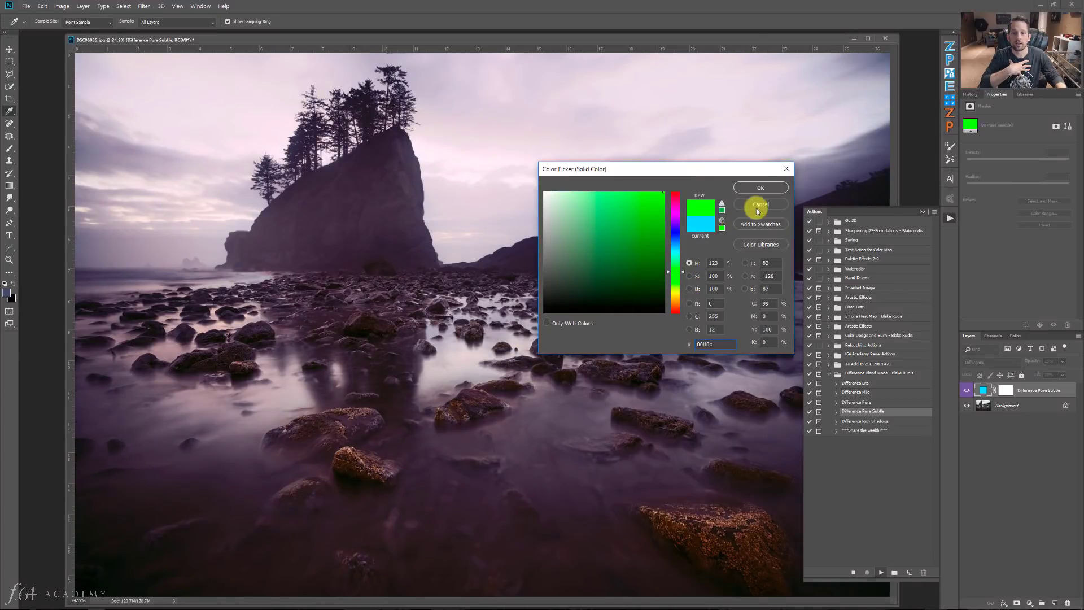
pyautogui.click(764, 190)
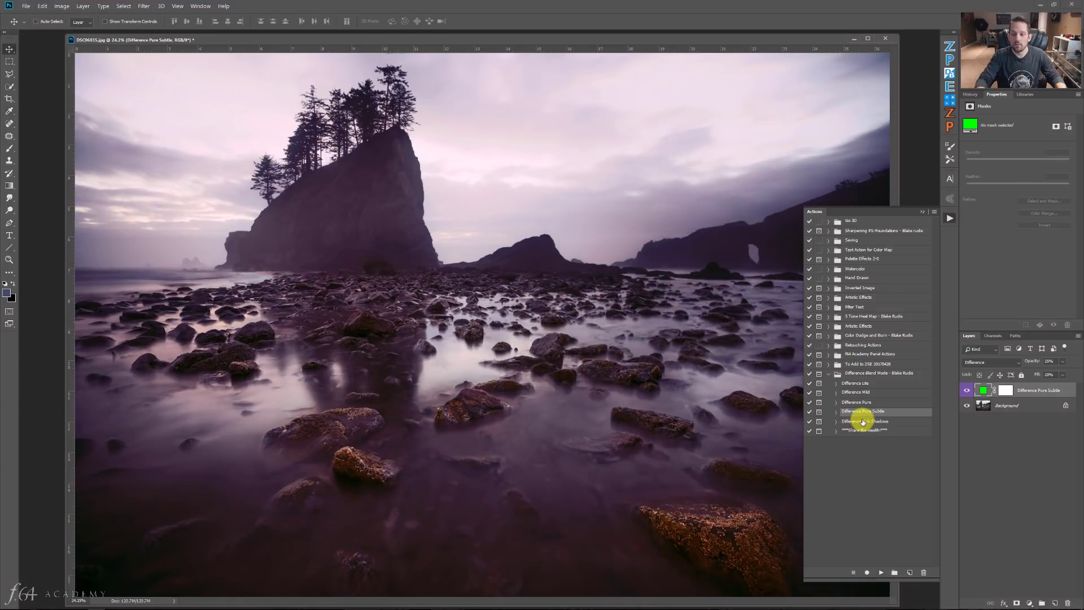
# Step: Replace the Difference Pure Subtle layer by playing the Difference Rich Shadows action with its default fill color 739faf
pyautogui.click(862, 421)
pyautogui.click(881, 572)
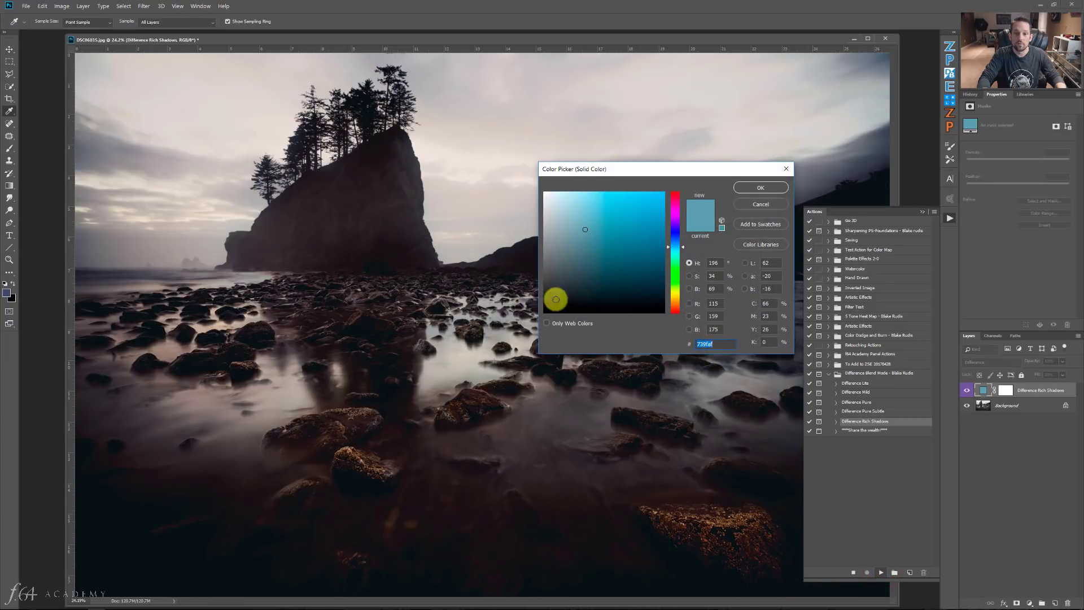
pyautogui.click(760, 188)
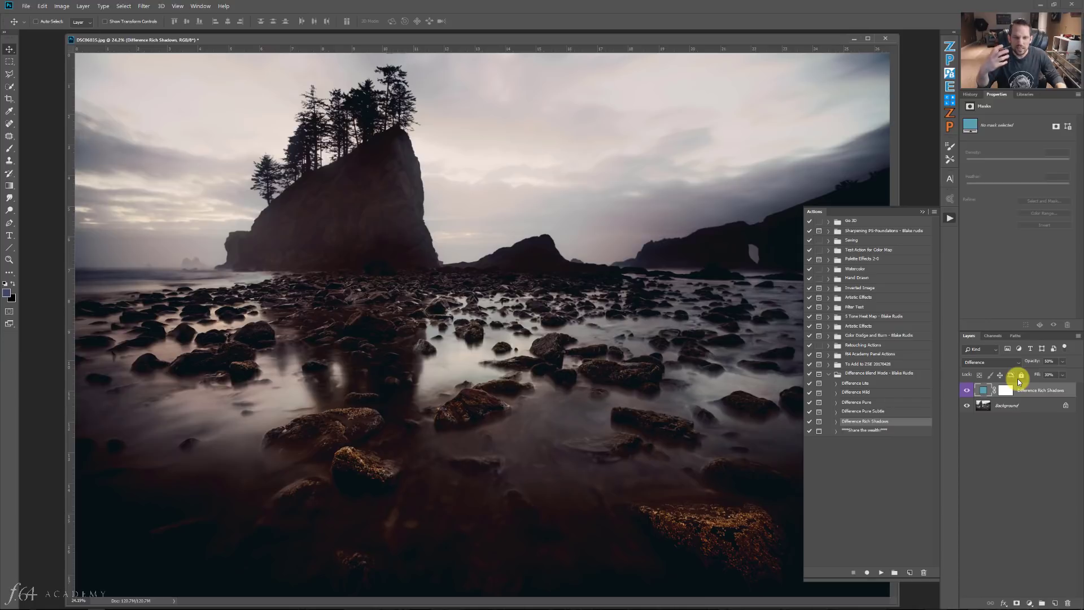
# Step: Compare the photo with and without the Difference Rich Shadows layer, and delete that layer
pyautogui.click(964, 391)
pyautogui.click(965, 391)
pyautogui.click(965, 391)
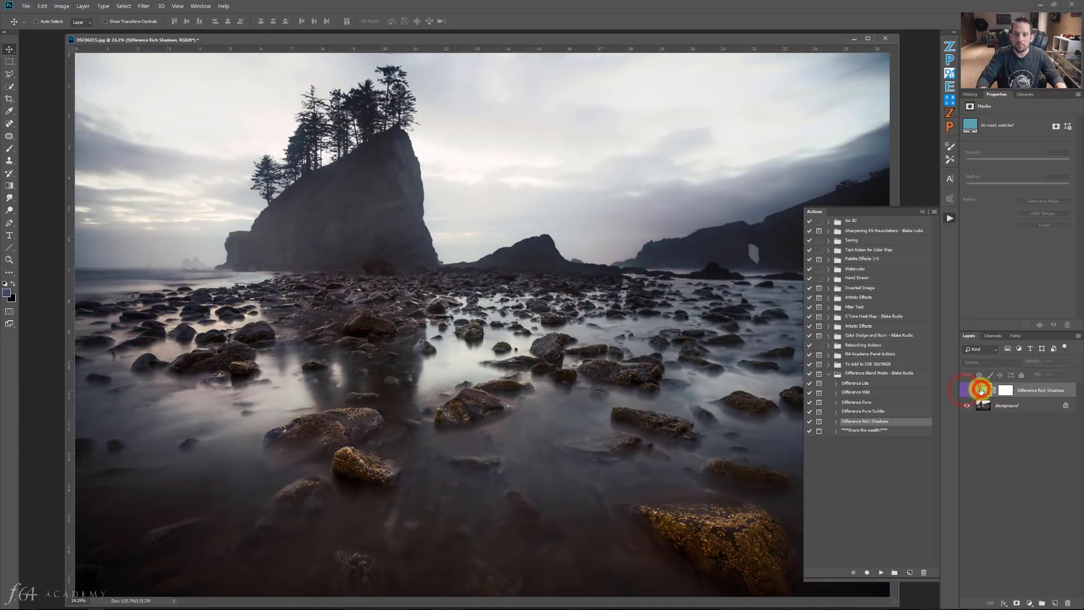
pyautogui.press('Delete')
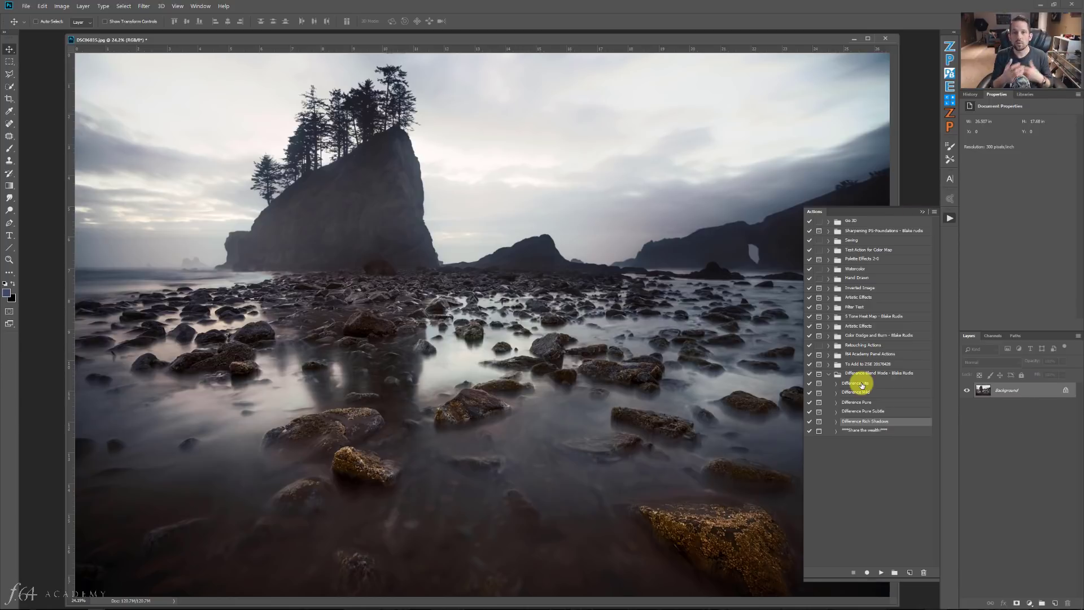
# Step: View the Palette Effects grading options briefly and return to the list of Difference actions
pyautogui.click(949, 64)
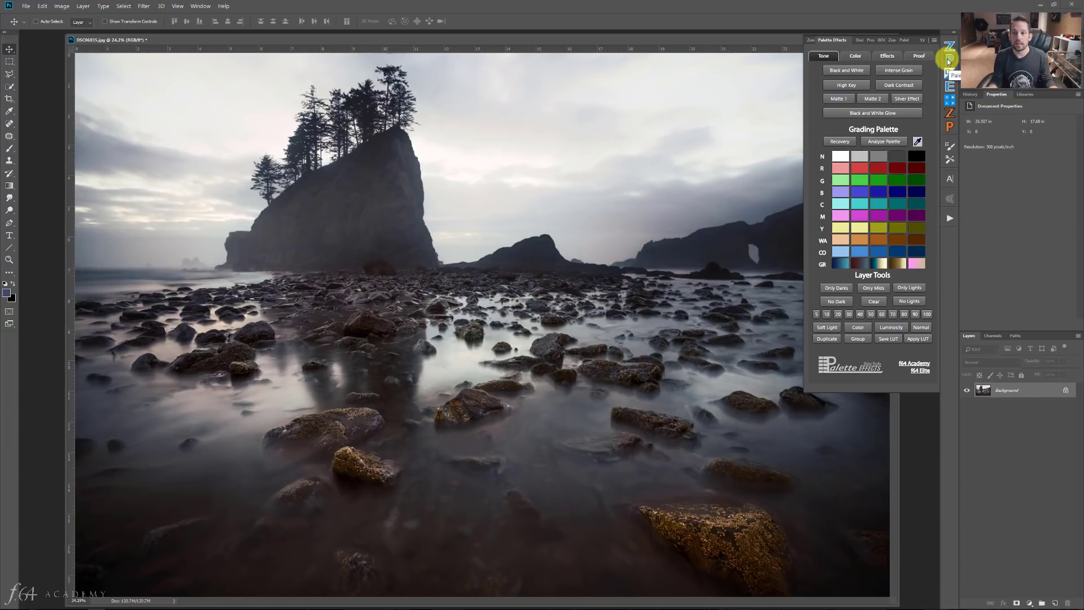
pyautogui.click(950, 218)
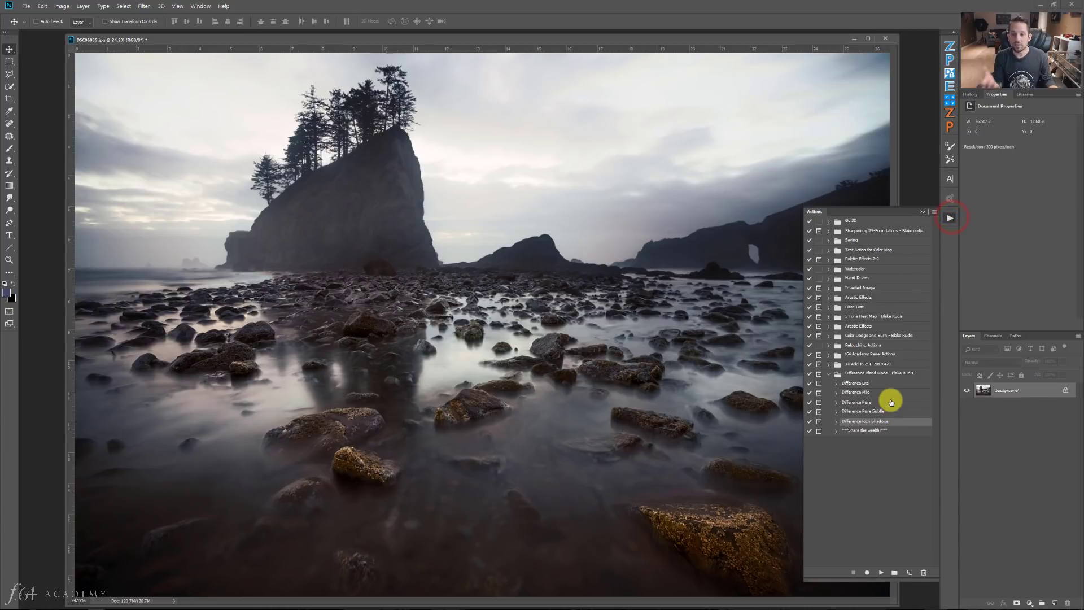